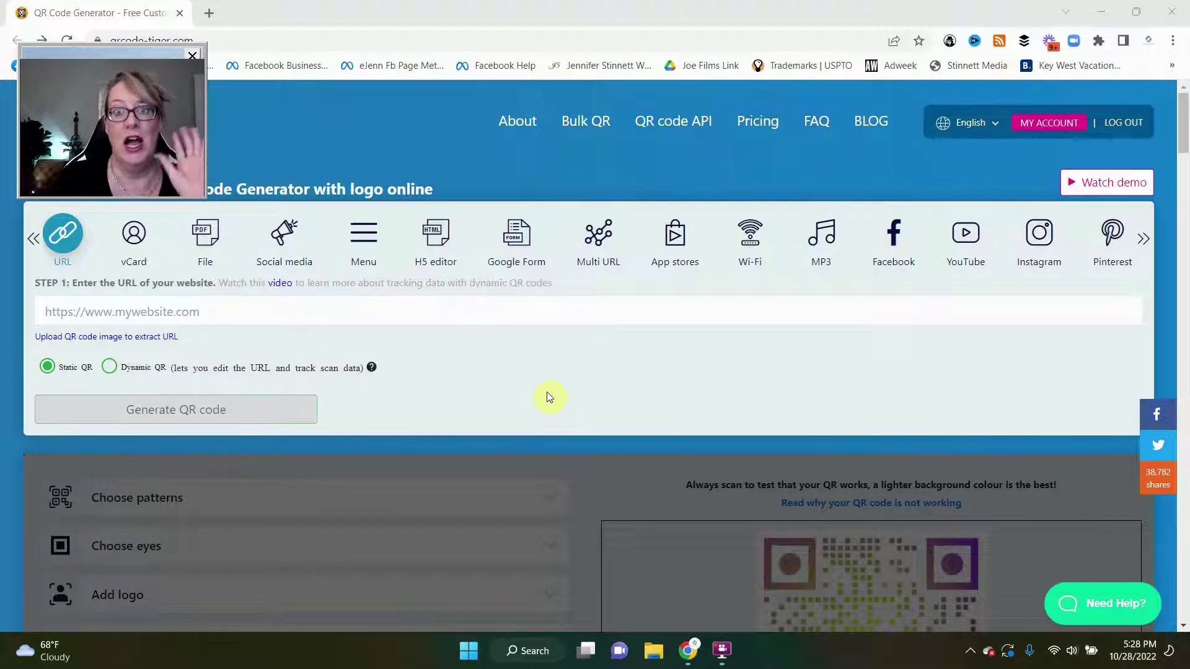
{"action": "mouse_move", "coordinate": [120, 55]}
{"action": "left_mouse_down"}
{"action": "mouse_move", "coordinate": [687, 42]}
{"action": "mouse_move", "coordinate": [987, 51]}
{"action": "left_mouse_up"}
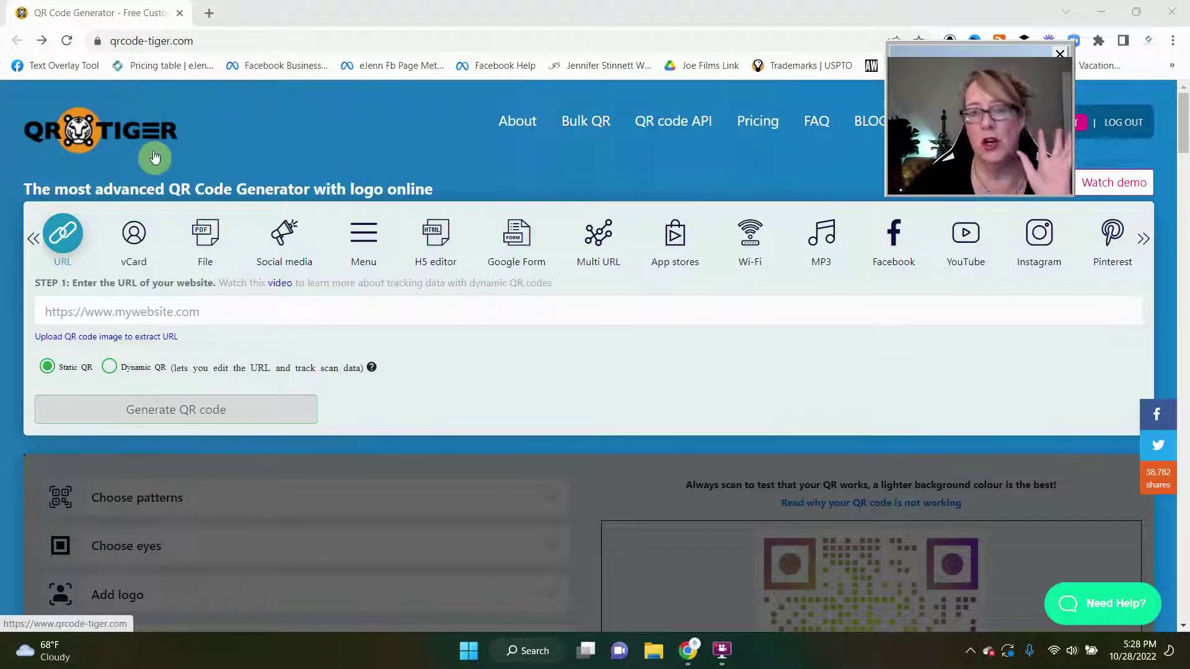
{"action": "left_click_drag", "start_coordinate": [974, 51], "coordinate": [1043, 54]}
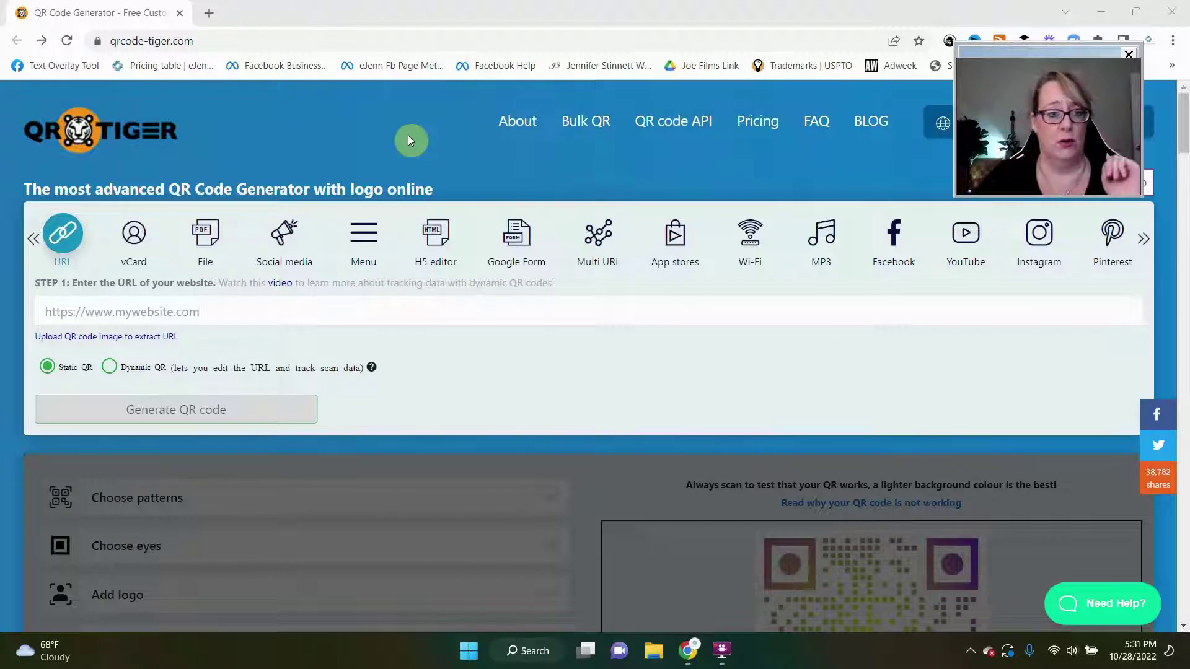
{"action": "type", "text": "https://ejennsolutions.com/"}
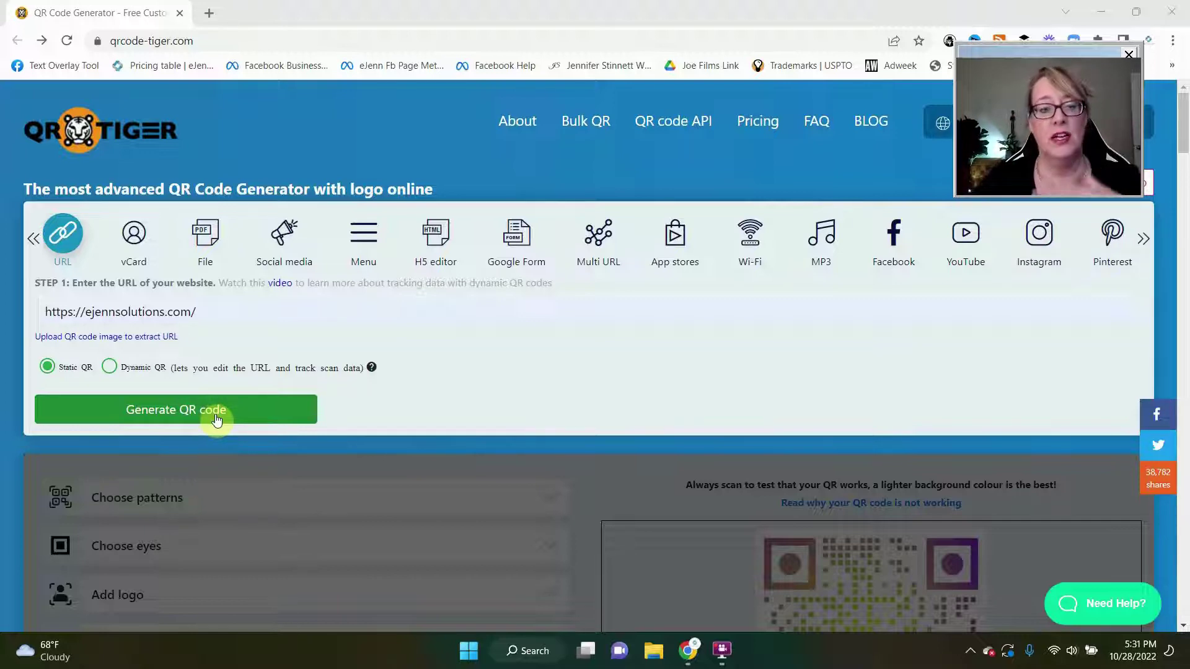
{"action": "left_click", "coordinate": [216, 420]}
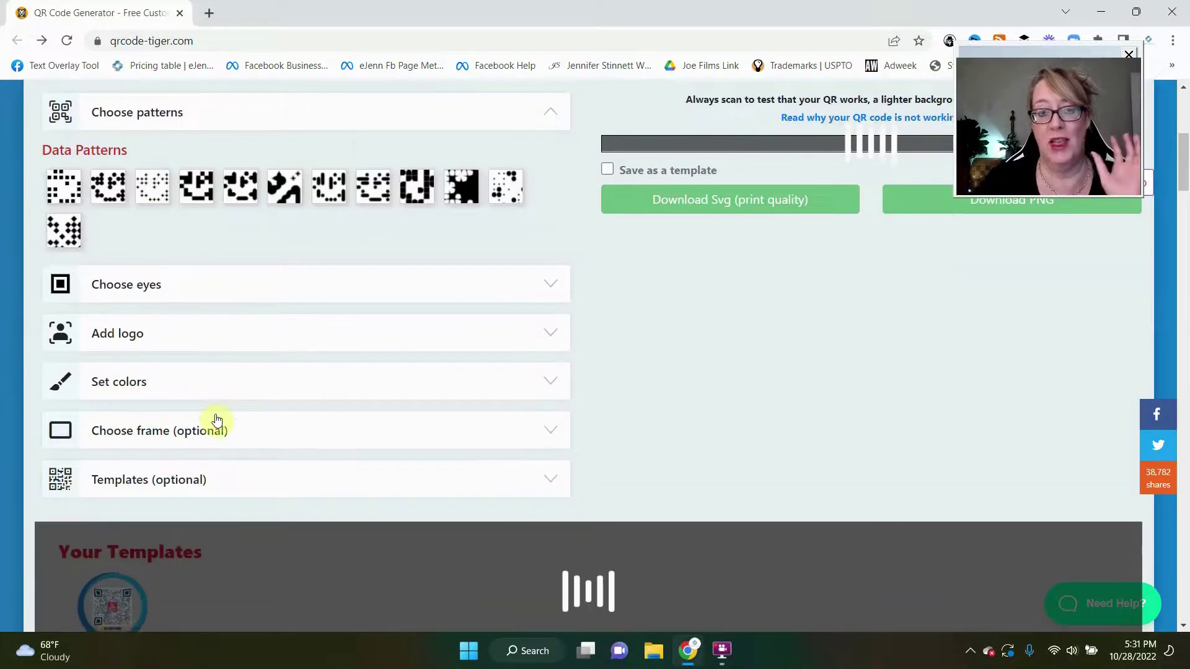
{"action": "scroll", "coordinate": [646, 445], "scroll_direction": "up", "scroll_amount": 2}
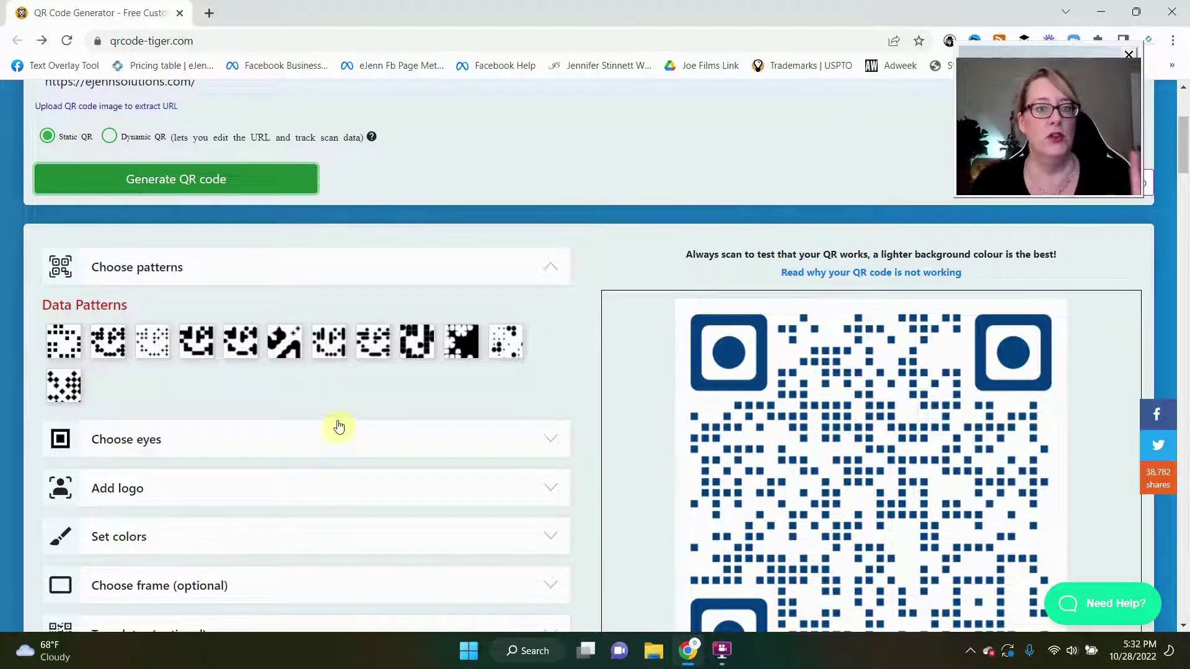
Try the dotted data pattern, settle on stars, and give the code round eyes.
{"action": "left_click", "coordinate": [508, 341]}
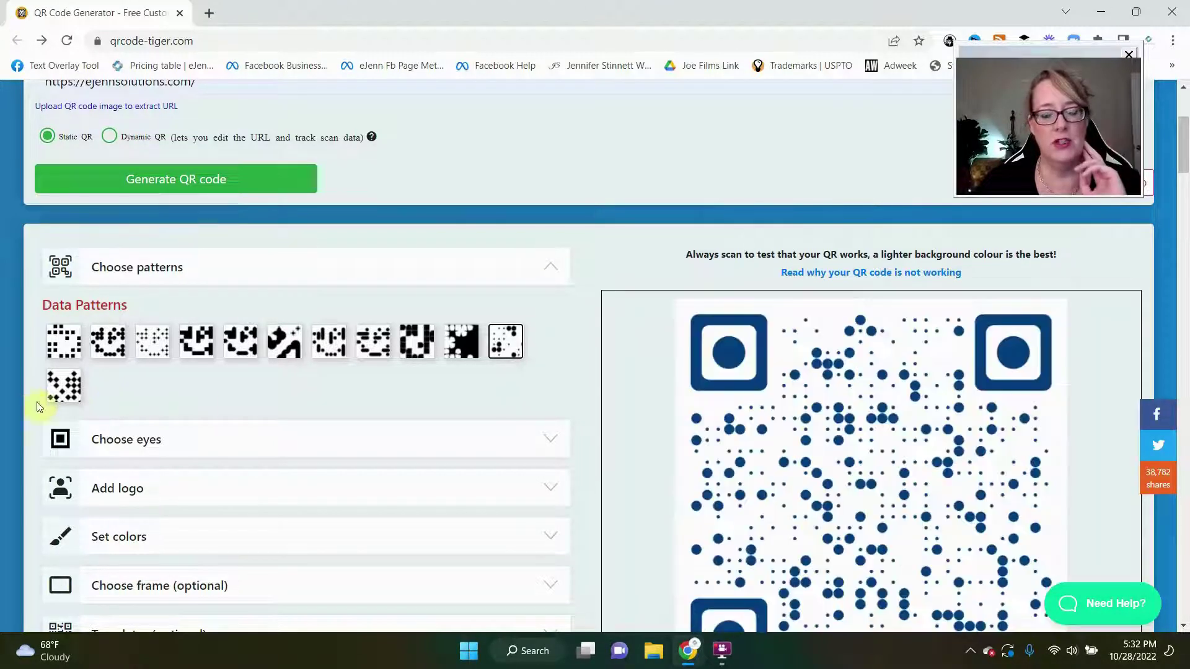
{"action": "left_click", "coordinate": [460, 344]}
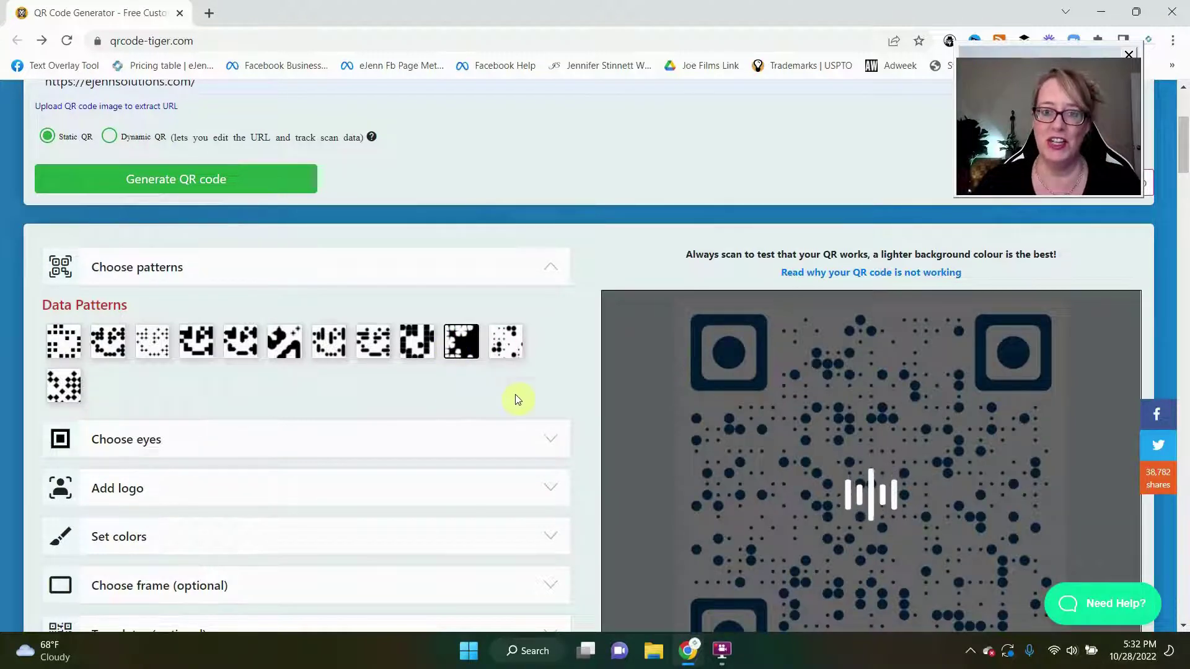
{"action": "scroll", "coordinate": [515, 398], "scroll_direction": "down", "scroll_amount": 1}
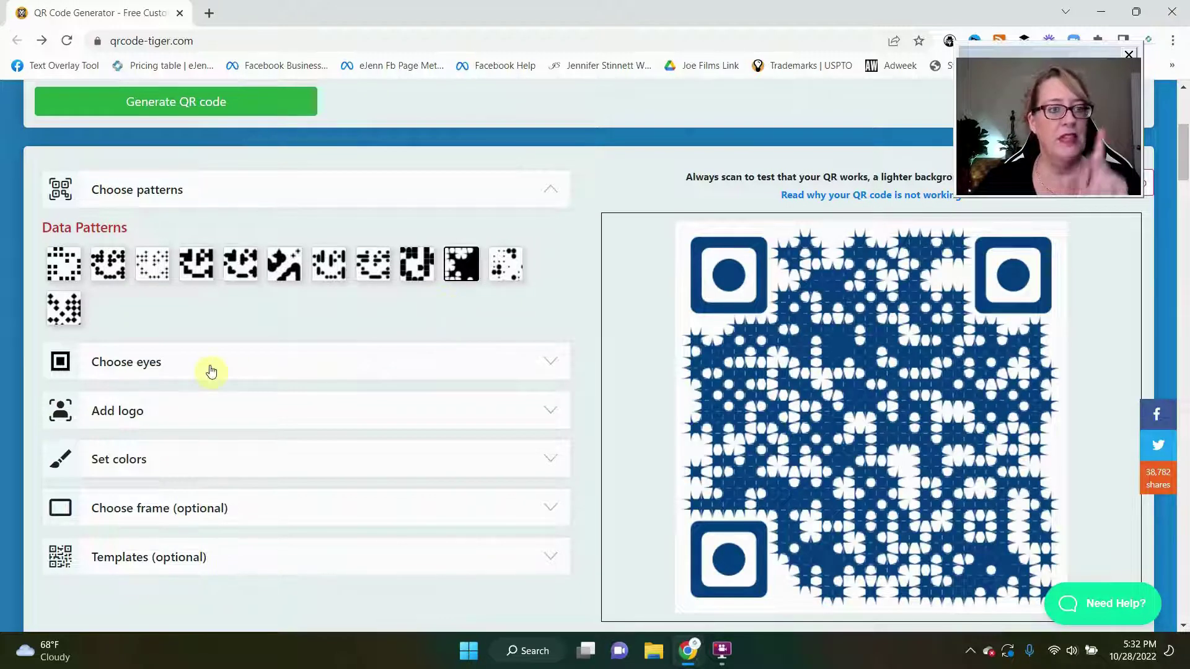
{"action": "mouse_move", "coordinate": [872, 418]}
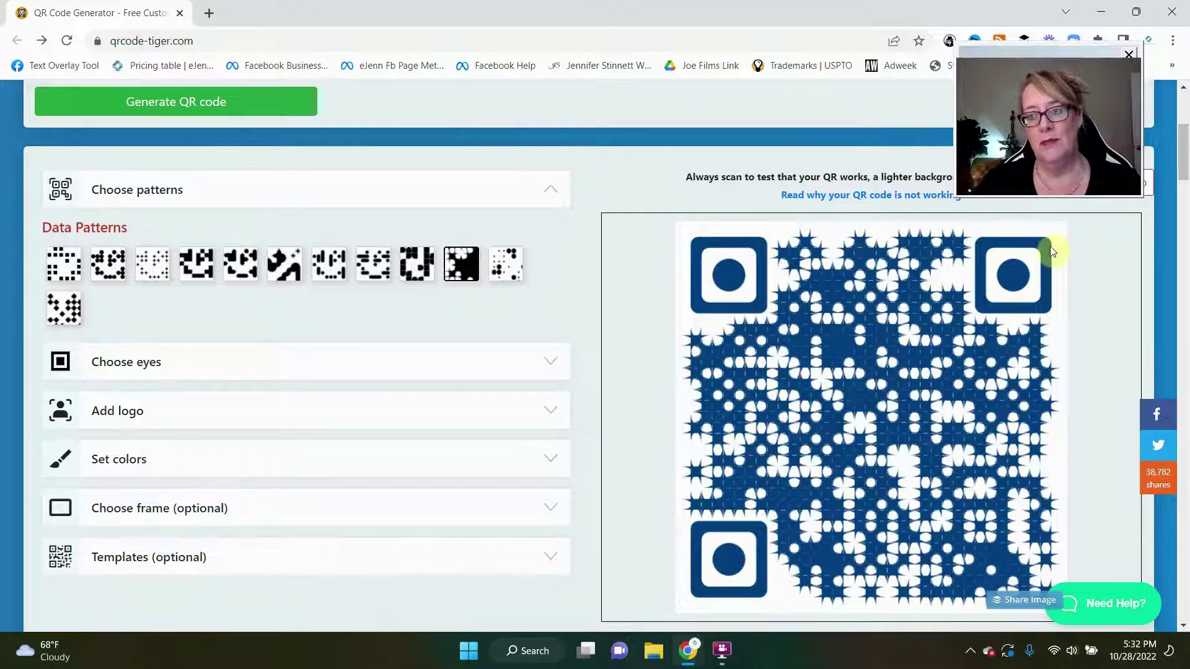
{"action": "left_click", "coordinate": [552, 362]}
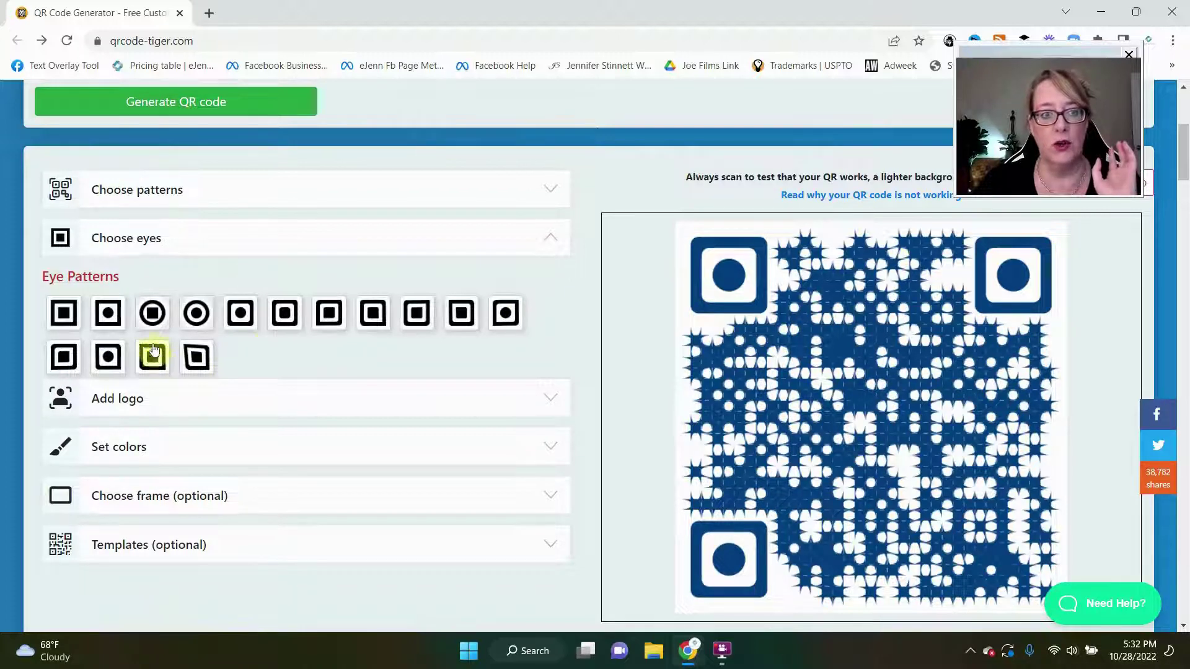
{"action": "left_click", "coordinate": [152, 313]}
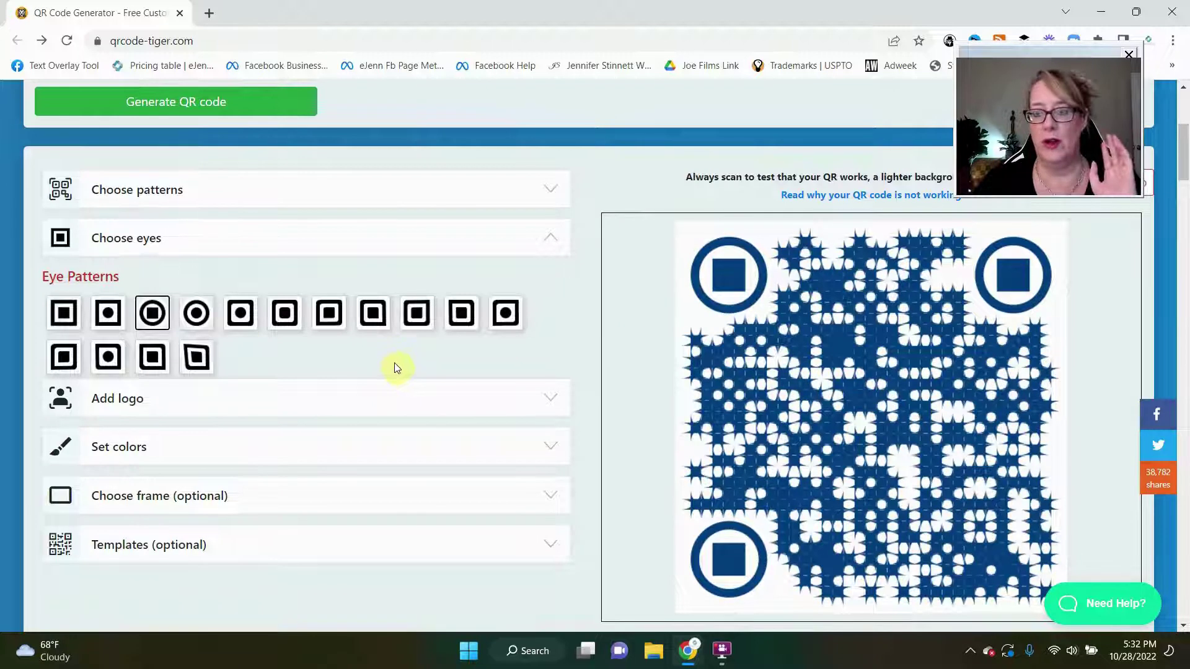
{"action": "scroll", "coordinate": [395, 368], "scroll_direction": "down", "scroll_amount": 1}
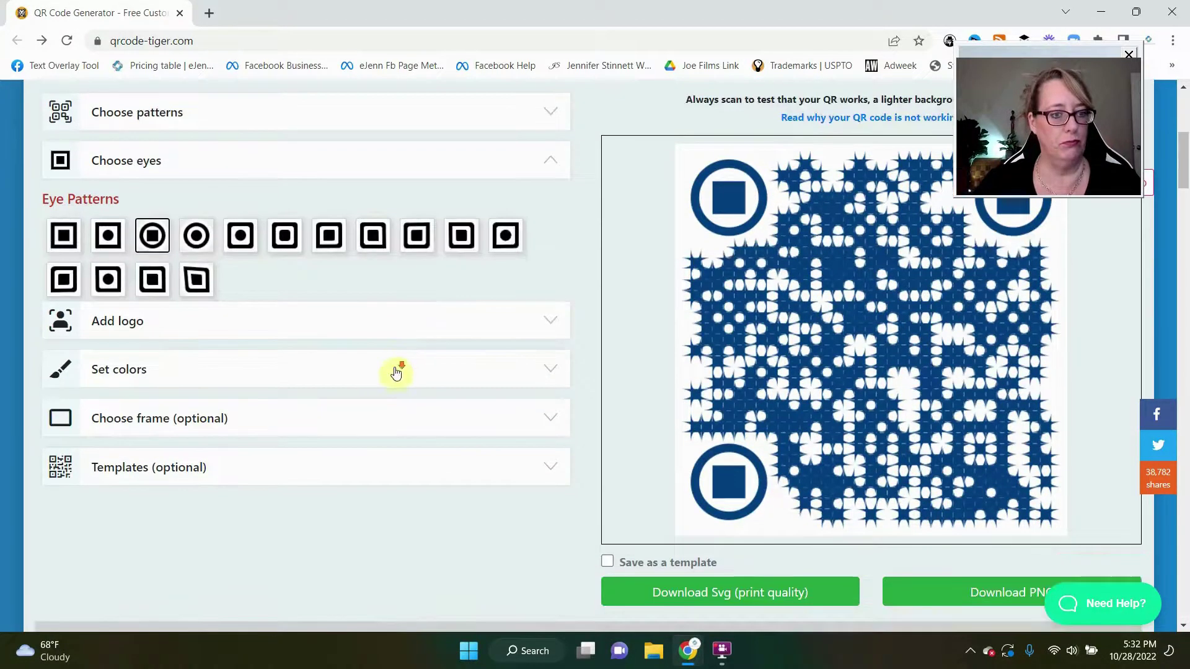
Place the preset Instagram logo in the centre of the QR code.
{"action": "left_click", "coordinate": [545, 320]}
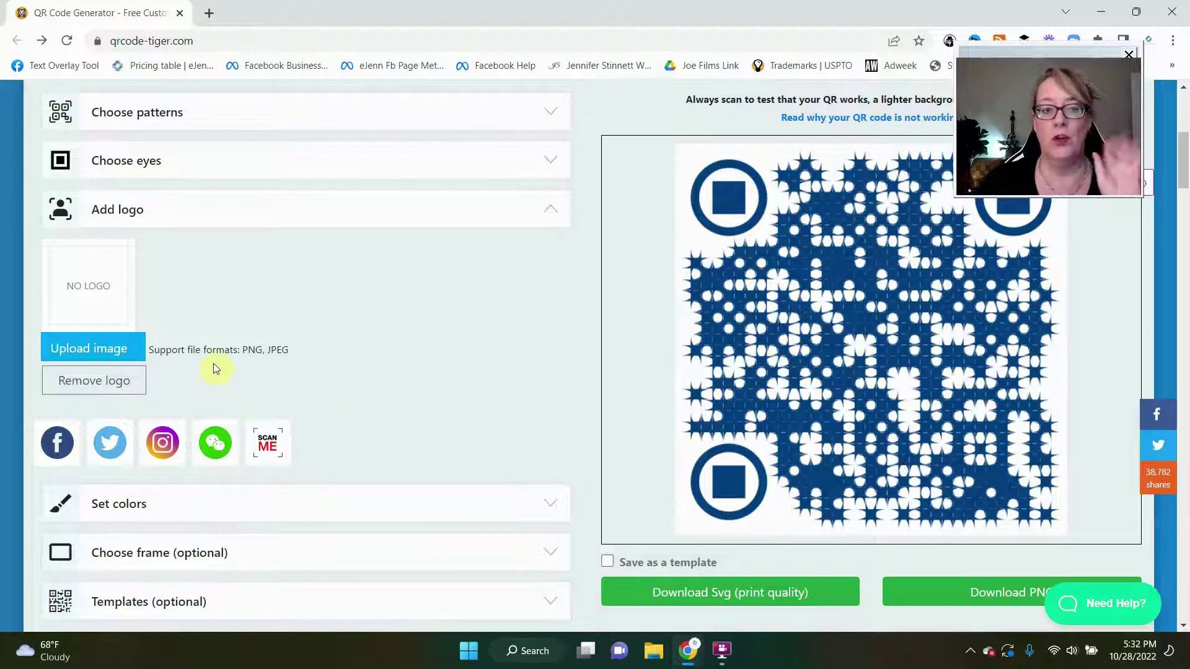
{"action": "left_click", "coordinate": [161, 443]}
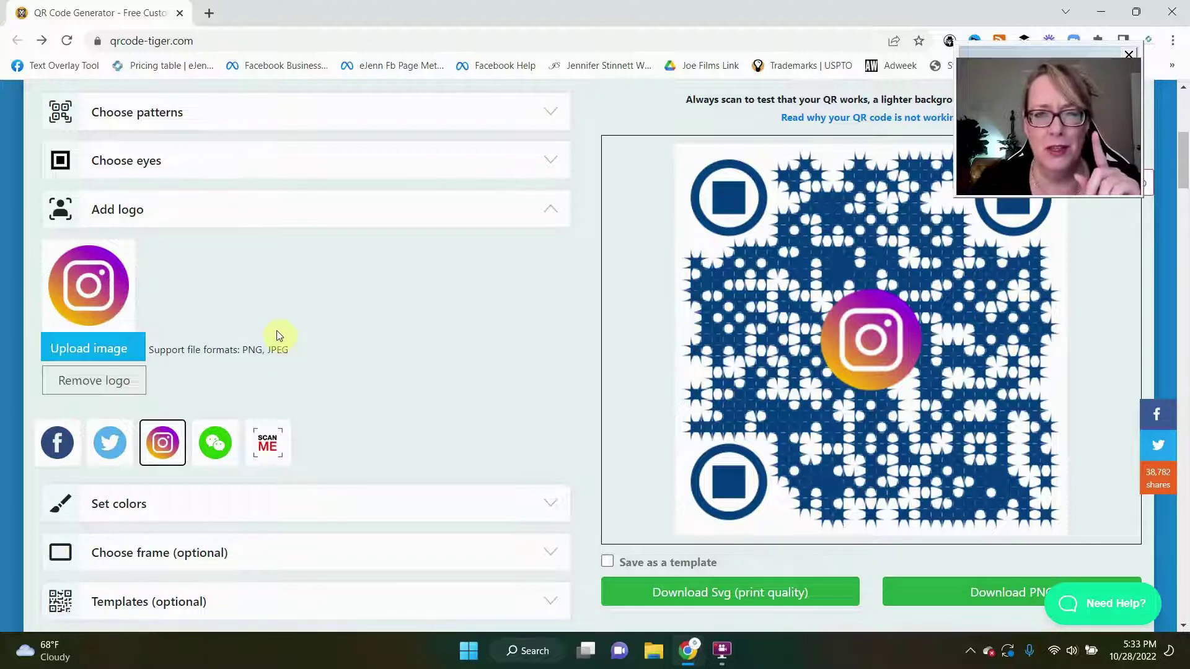
{"action": "scroll", "coordinate": [292, 349], "scroll_direction": "down", "scroll_amount": 2}
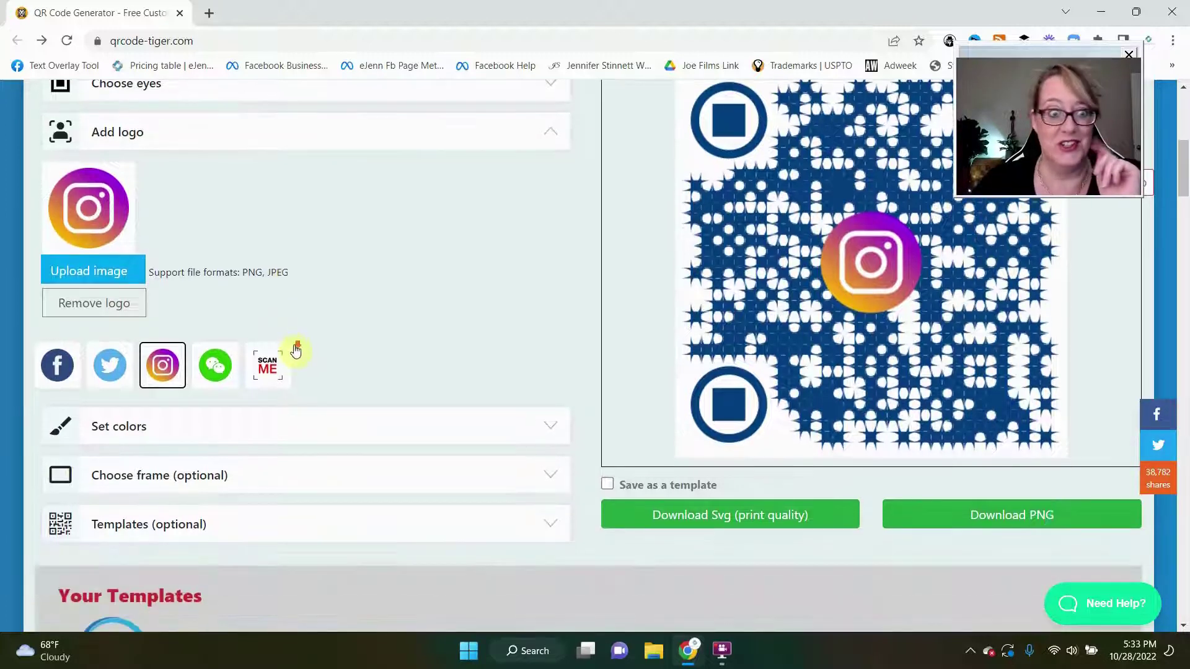
Make the QR code's foreground mint green (#50e3c2).
{"action": "left_click", "coordinate": [285, 349]}
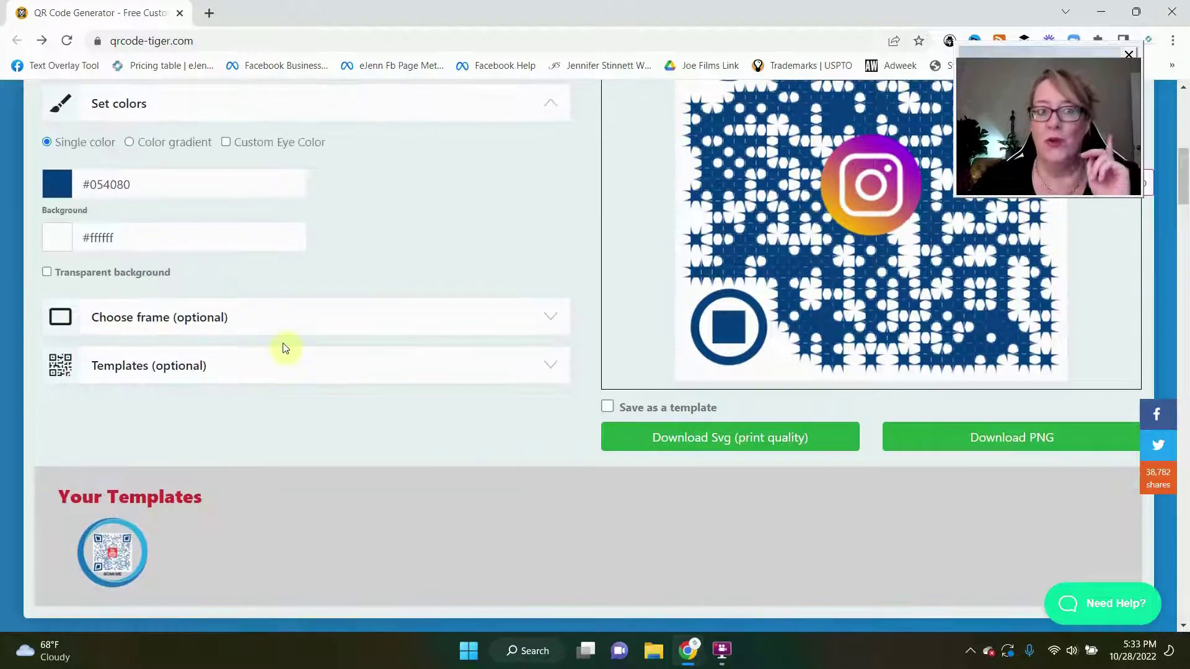
{"action": "scroll", "coordinate": [456, 253], "scroll_direction": "up", "scroll_amount": 1}
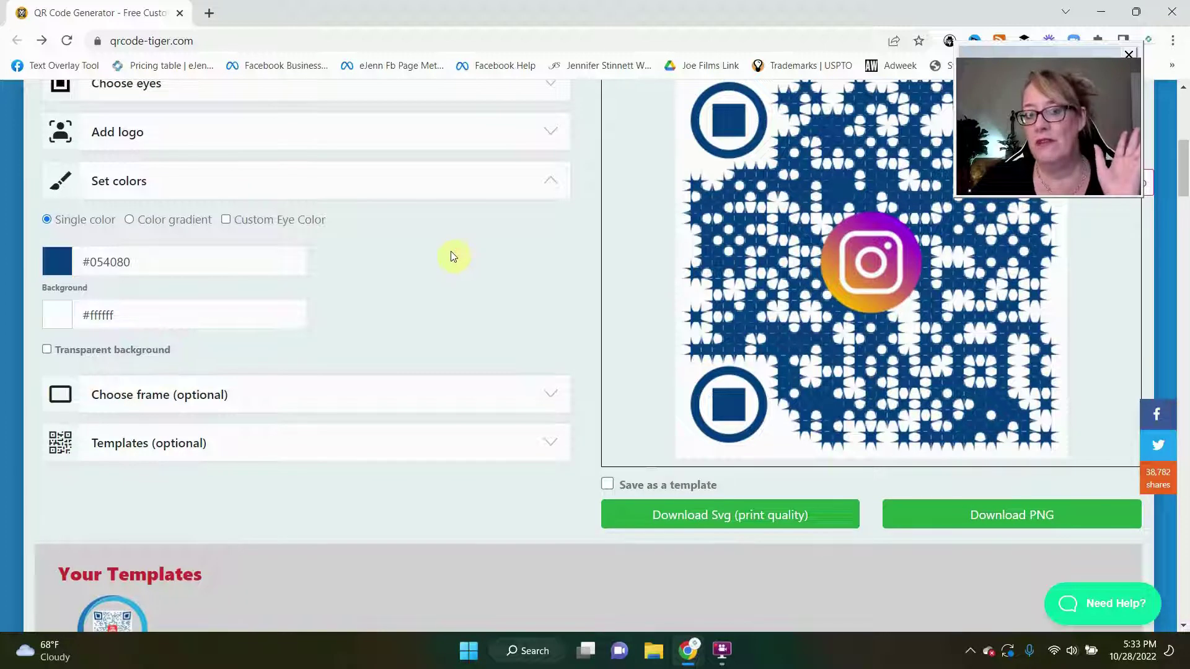
{"action": "left_click", "coordinate": [197, 262]}
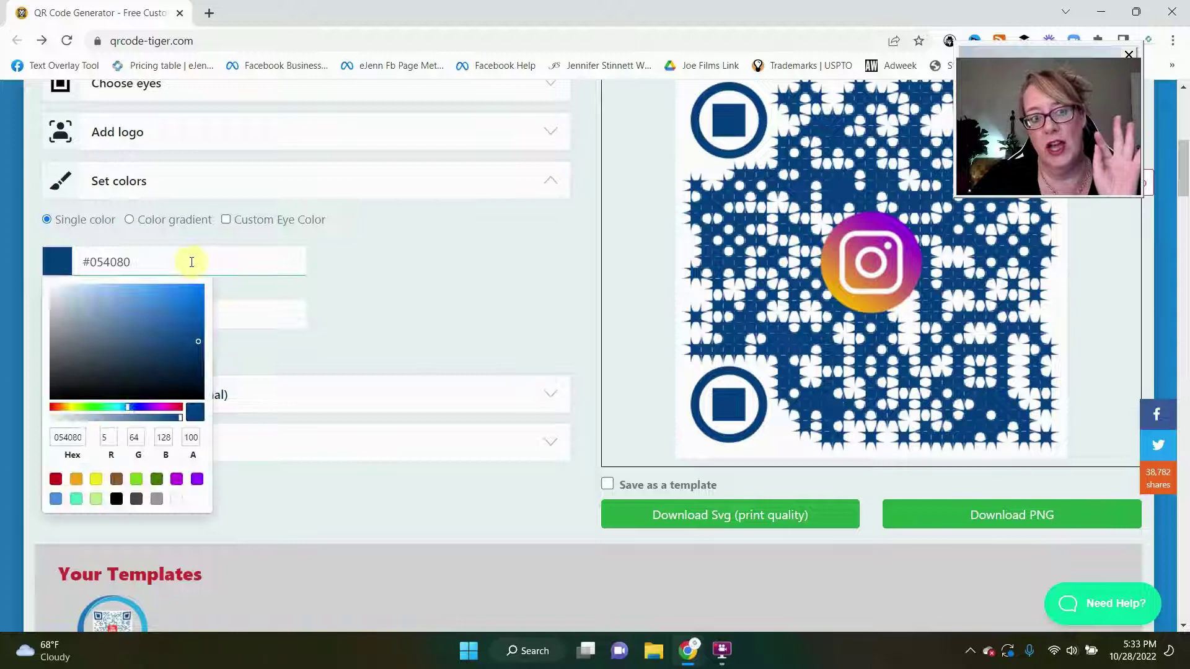
{"action": "left_click", "coordinate": [75, 499]}
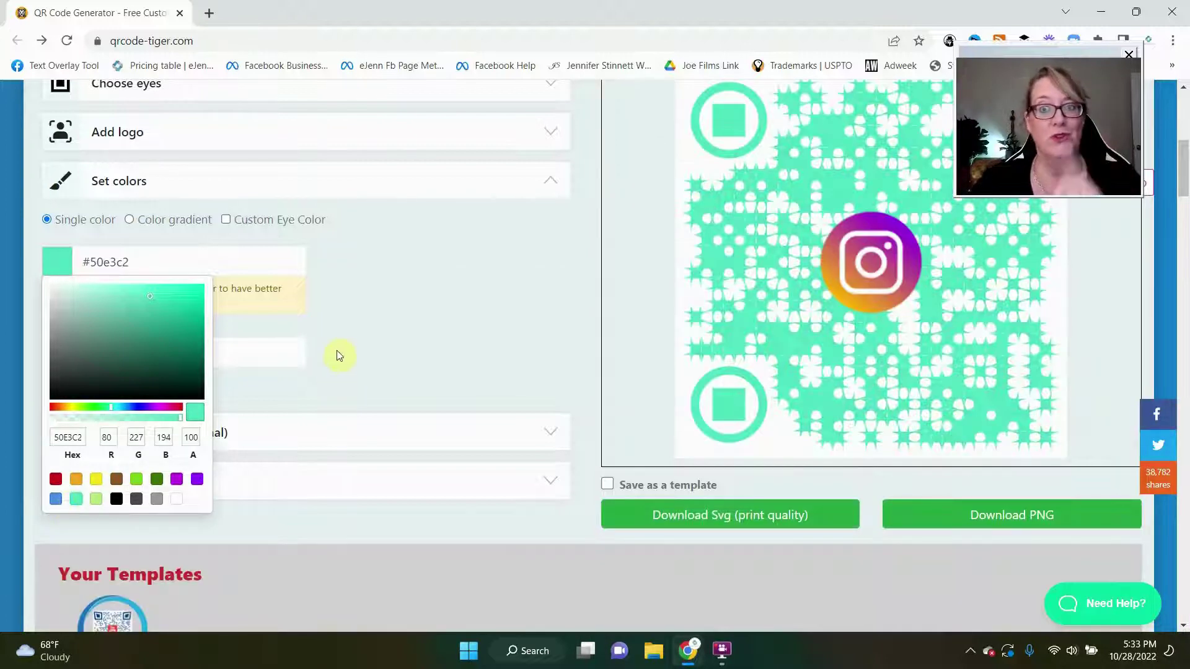
{"action": "left_click", "coordinate": [337, 352]}
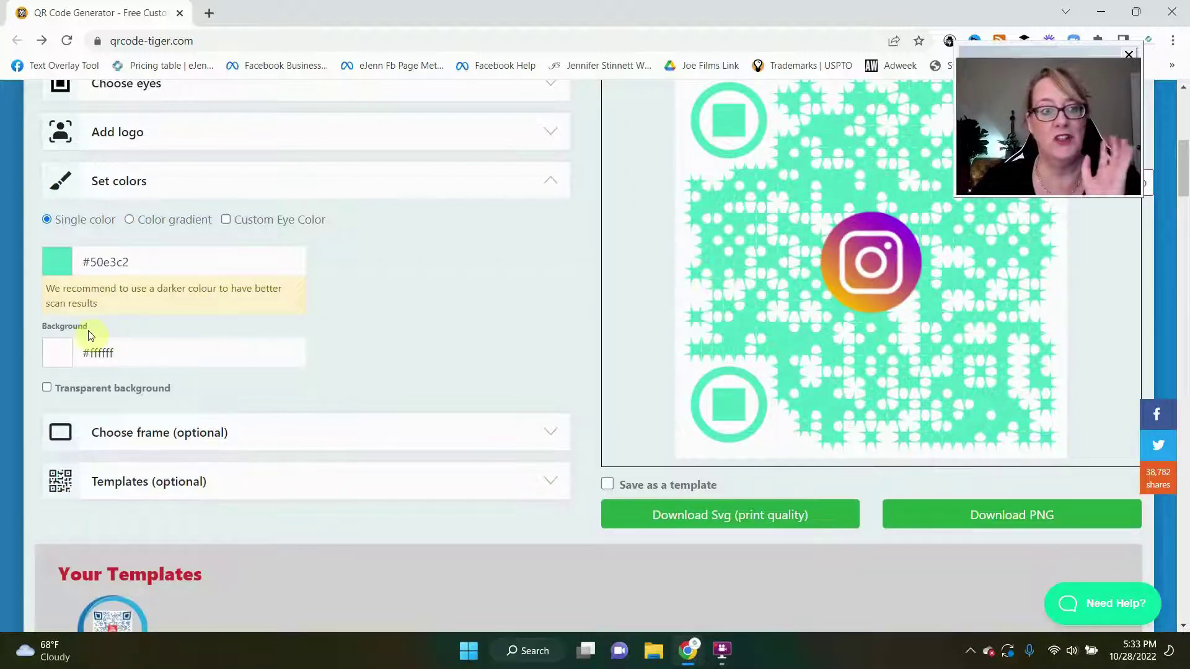
Try a bright green background, then settle on near-black (#222420).
{"action": "left_click", "coordinate": [70, 362]}
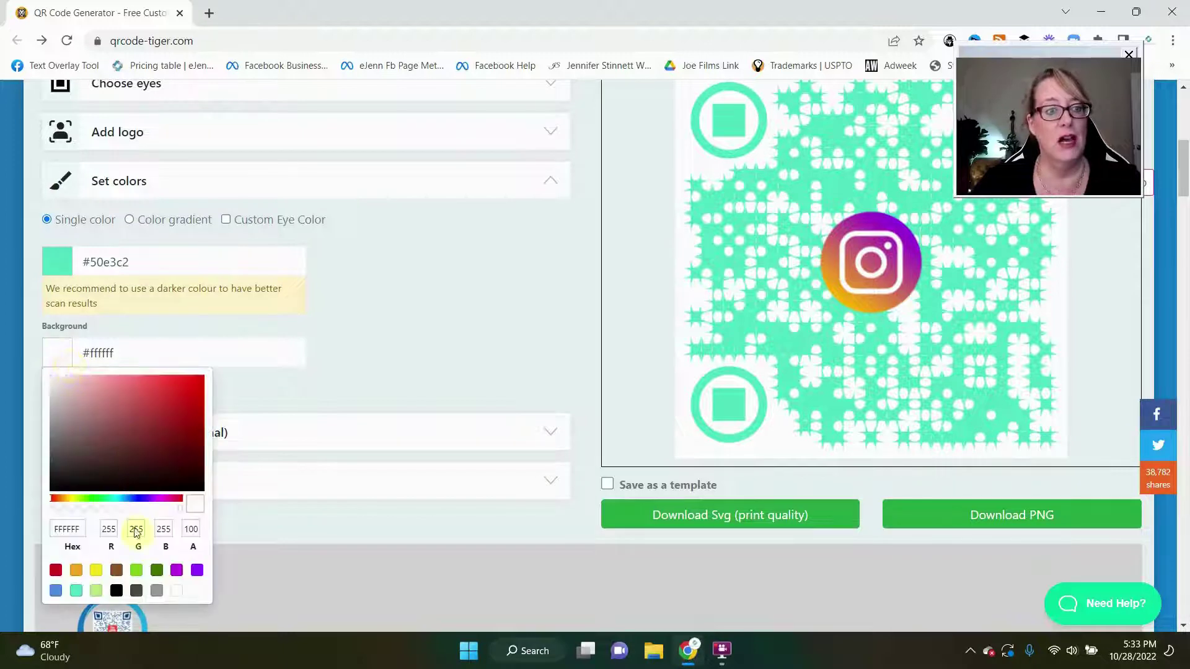
{"action": "left_click", "coordinate": [135, 570]}
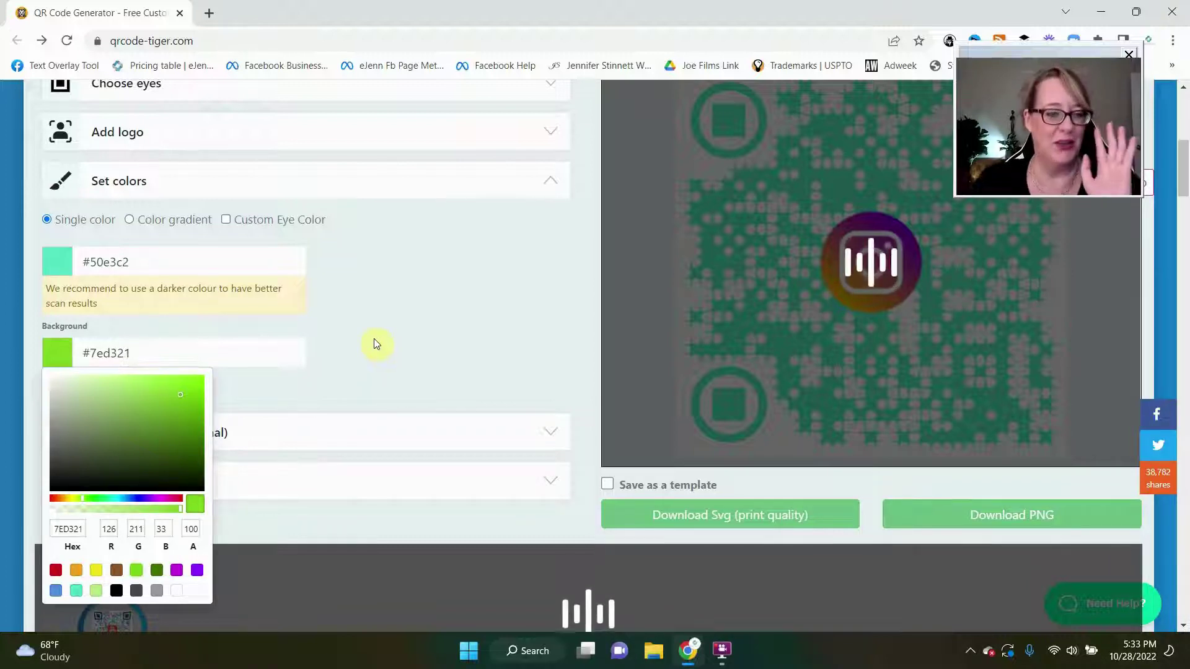
{"action": "scroll", "coordinate": [373, 339], "scroll_direction": "down", "scroll_amount": 1}
{"action": "left_click", "coordinate": [363, 272]}
{"action": "scroll", "coordinate": [415, 307], "scroll_direction": "up", "scroll_amount": 1}
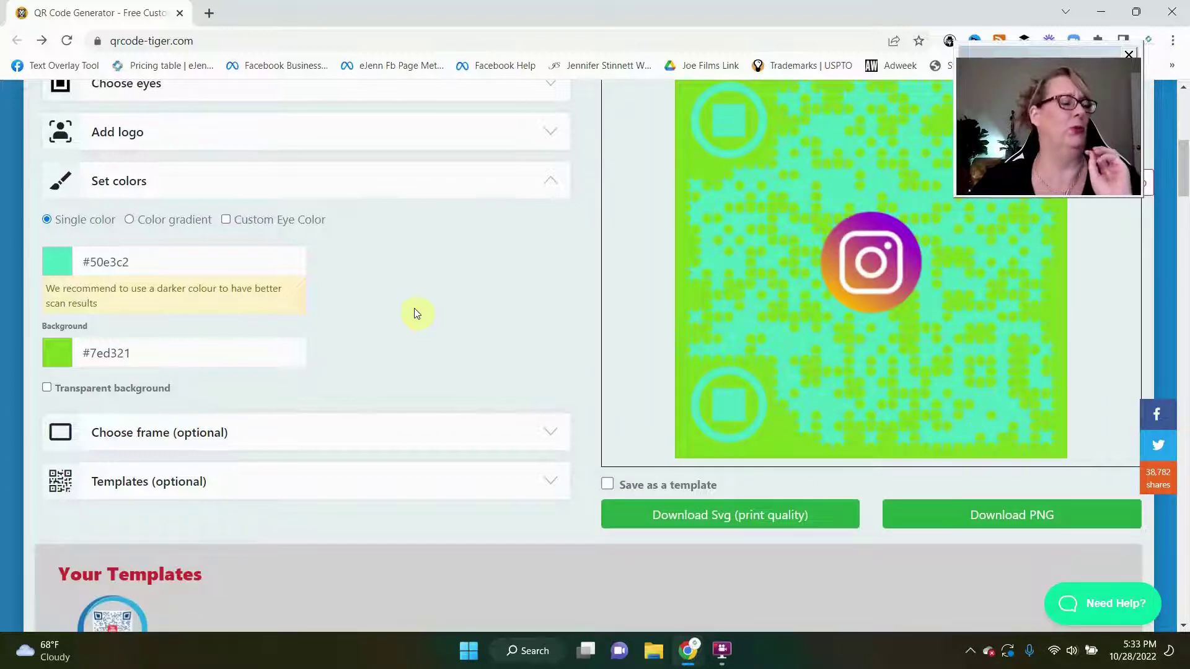
{"action": "left_click", "coordinate": [186, 352]}
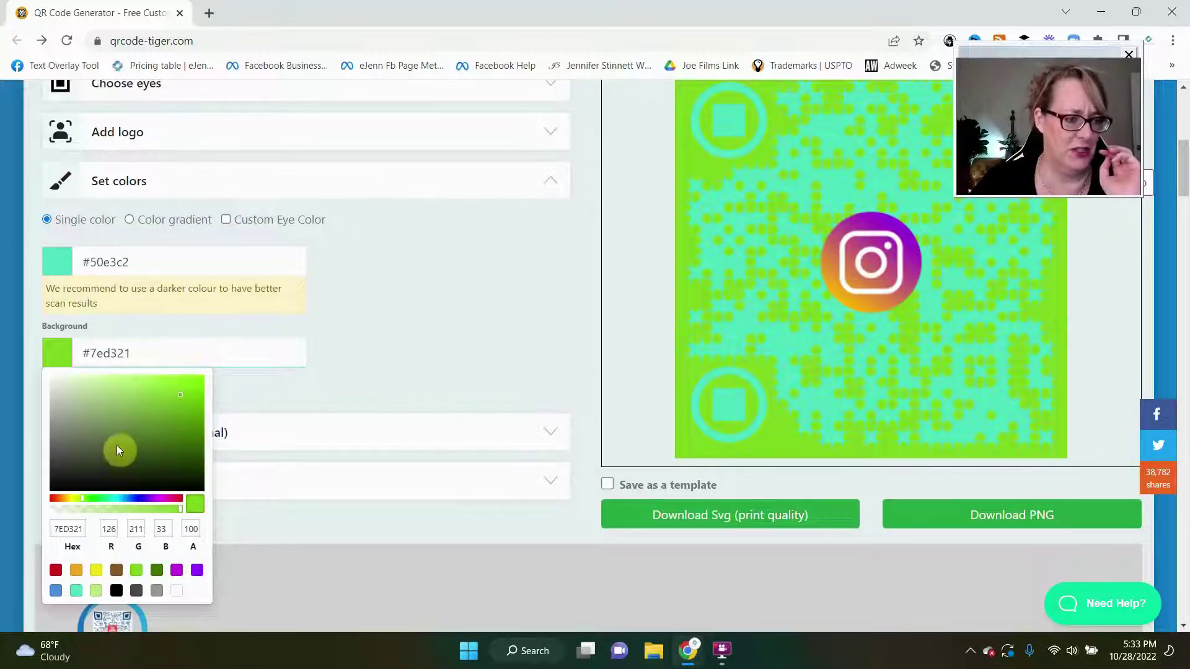
{"action": "left_click", "coordinate": [67, 476]}
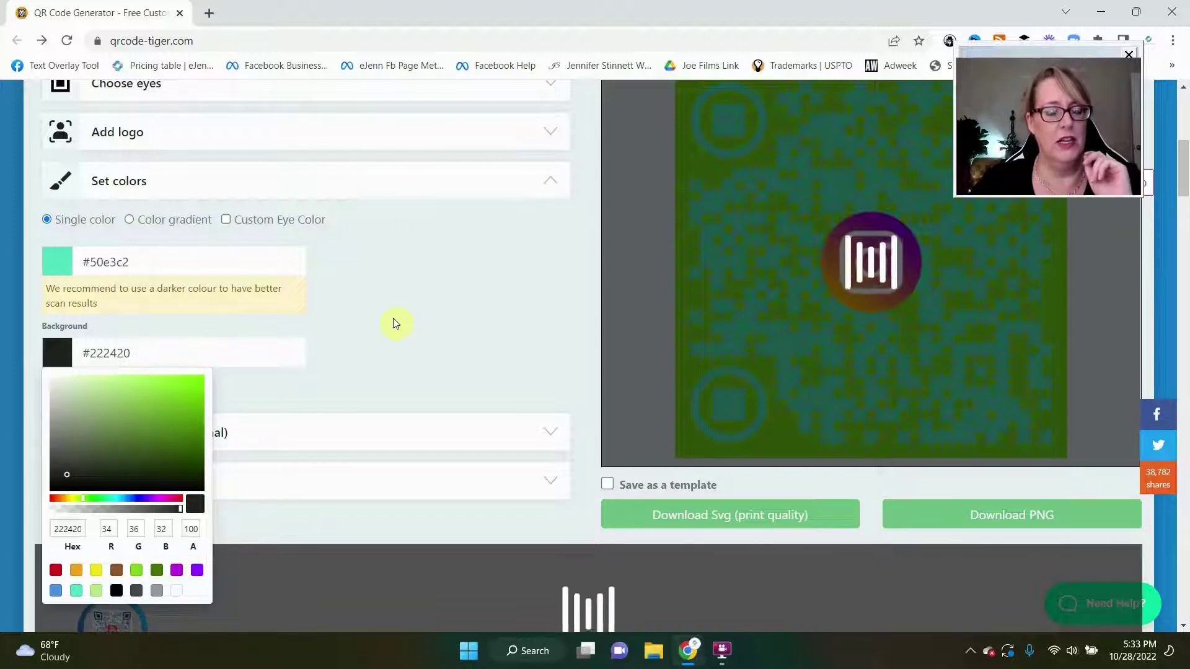
{"action": "left_click", "coordinate": [393, 318]}
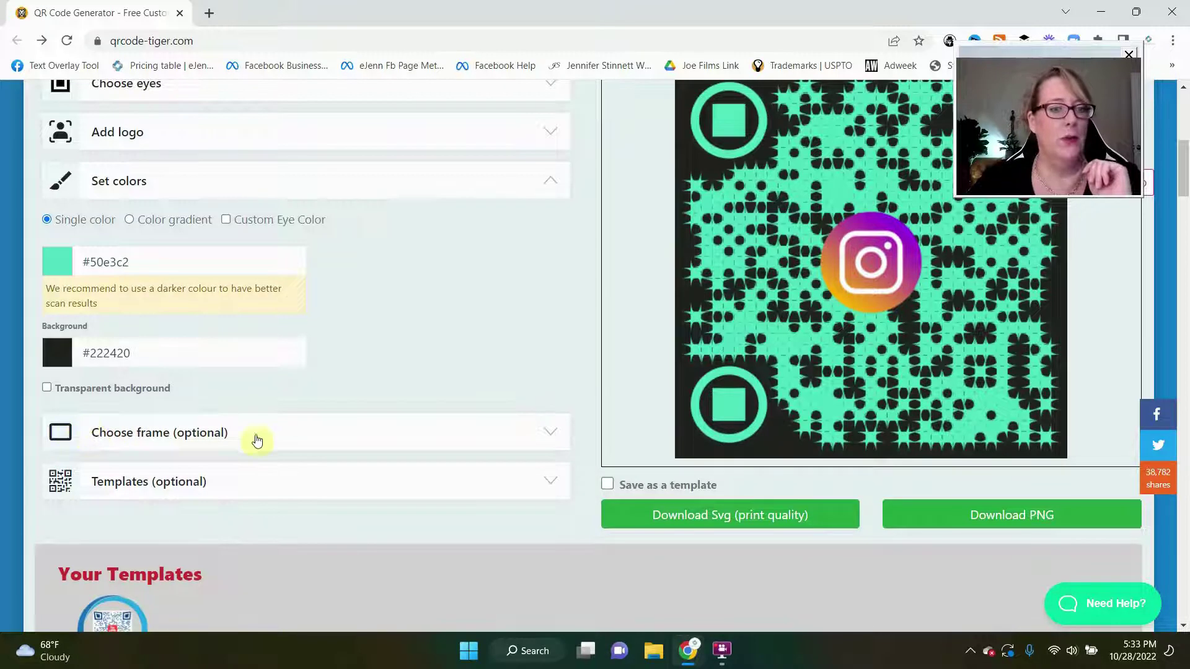
{"action": "left_click", "coordinate": [550, 441]}
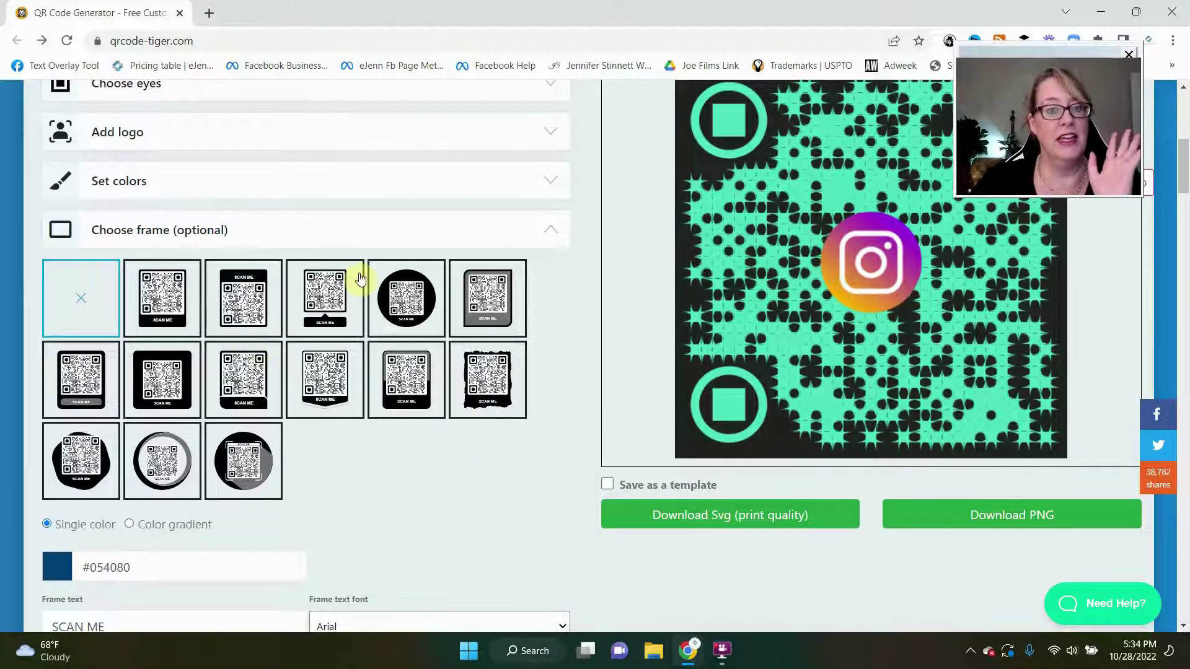
Wrap the QR code in the fourth frame, a dark blue SCAN ME banner.
{"action": "left_click", "coordinate": [313, 306]}
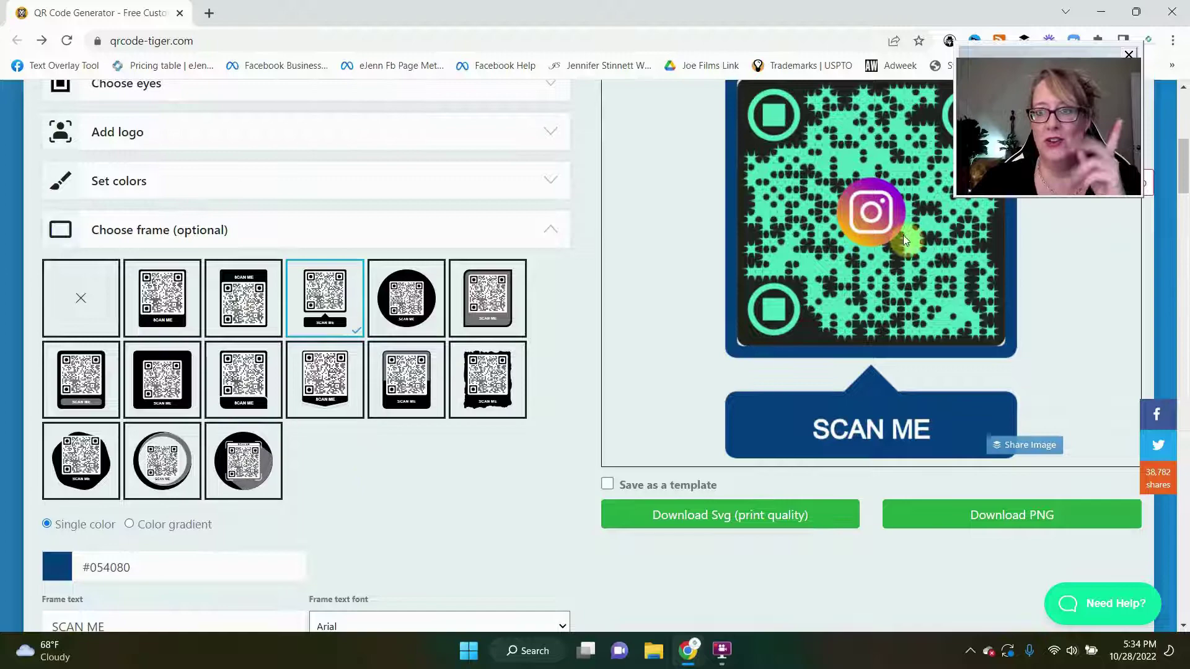
{"action": "scroll", "coordinate": [352, 499], "scroll_direction": "down", "scroll_amount": 2}
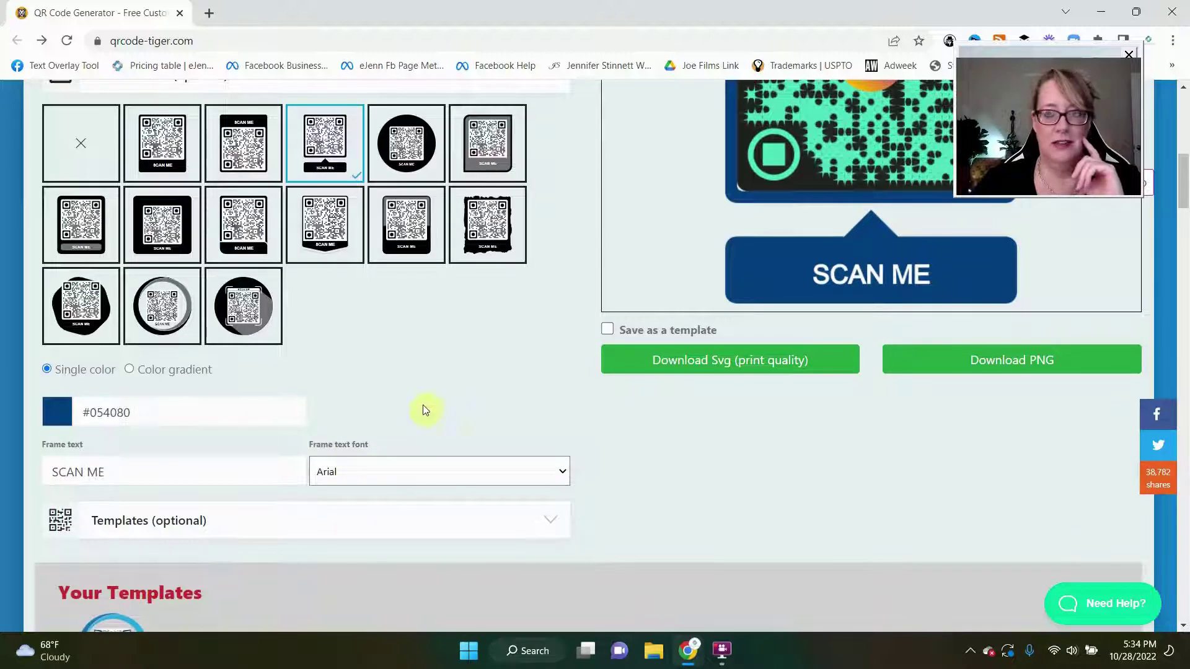
{"action": "scroll", "coordinate": [810, 192], "scroll_direction": "up", "scroll_amount": 2}
{"action": "scroll", "coordinate": [822, 265], "scroll_direction": "up", "scroll_amount": 2}
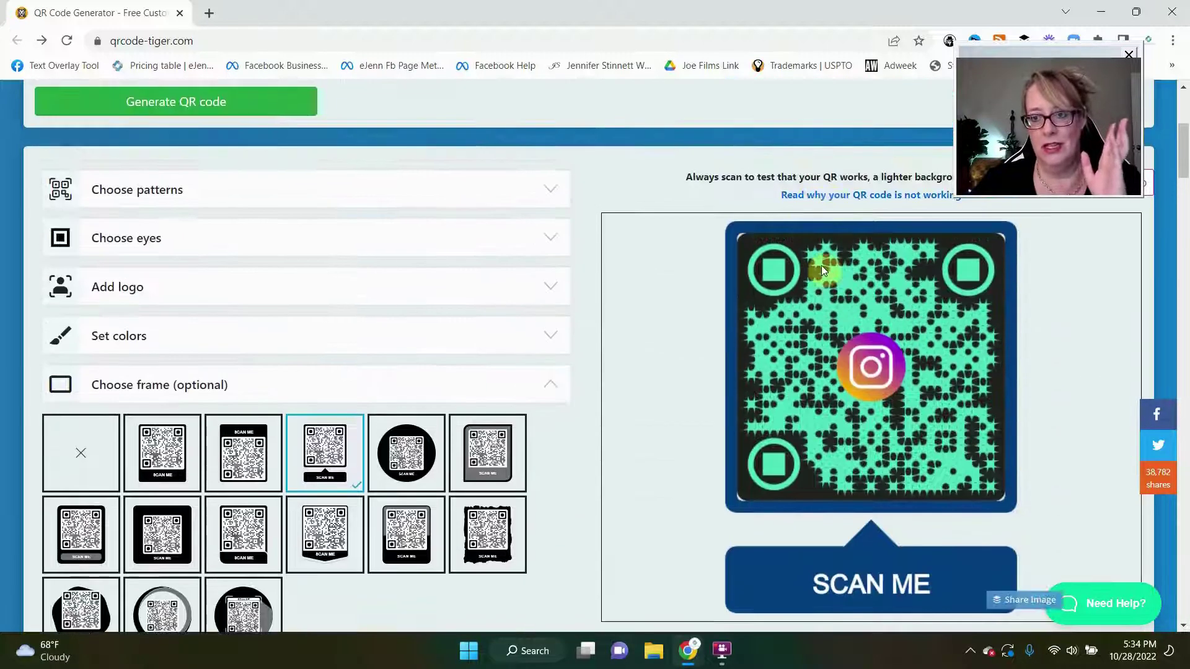
{"action": "scroll", "coordinate": [518, 431], "scroll_direction": "down", "scroll_amount": 1}
{"action": "scroll", "coordinate": [366, 439], "scroll_direction": "down", "scroll_amount": 4}
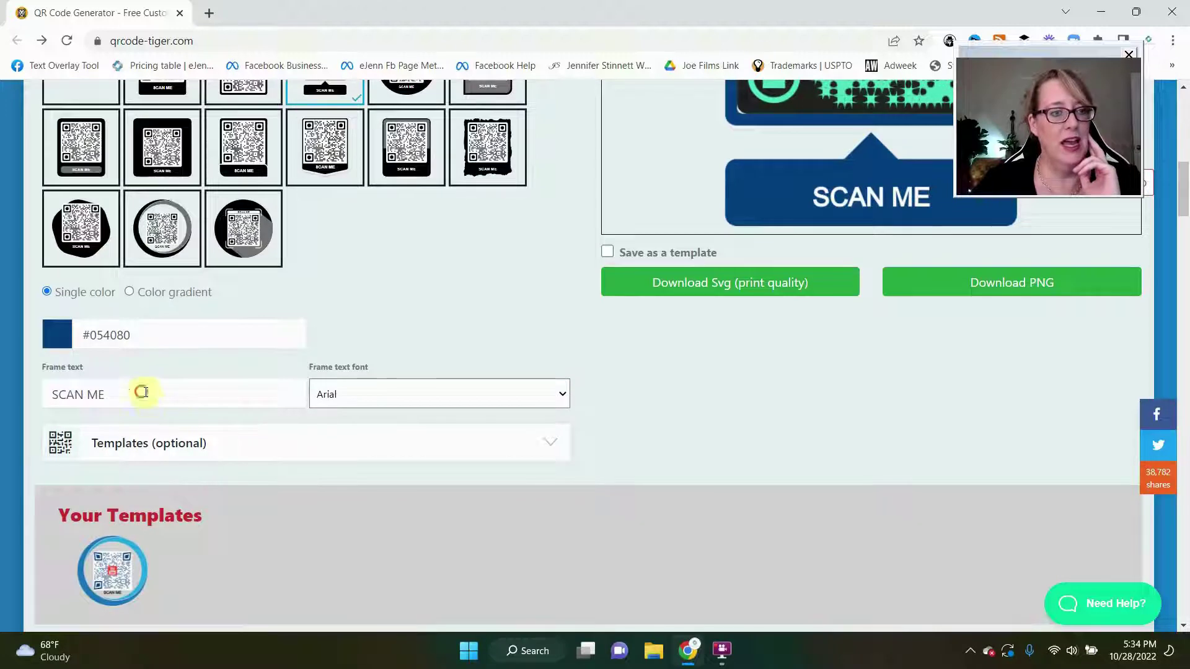
Change the frame text from SCAN ME to Instagram Me in the RaleWay font.
{"action": "left_click_drag", "start_coordinate": [141, 393], "coordinate": [45, 390]}
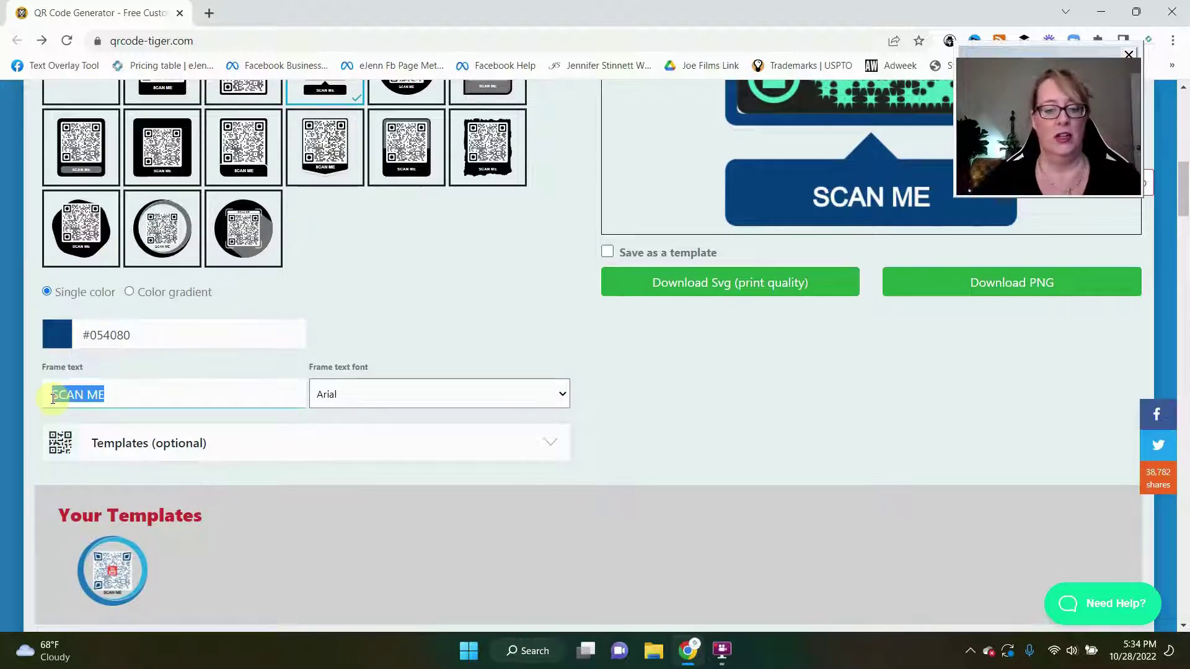
{"action": "key", "text": "BackSpace"}
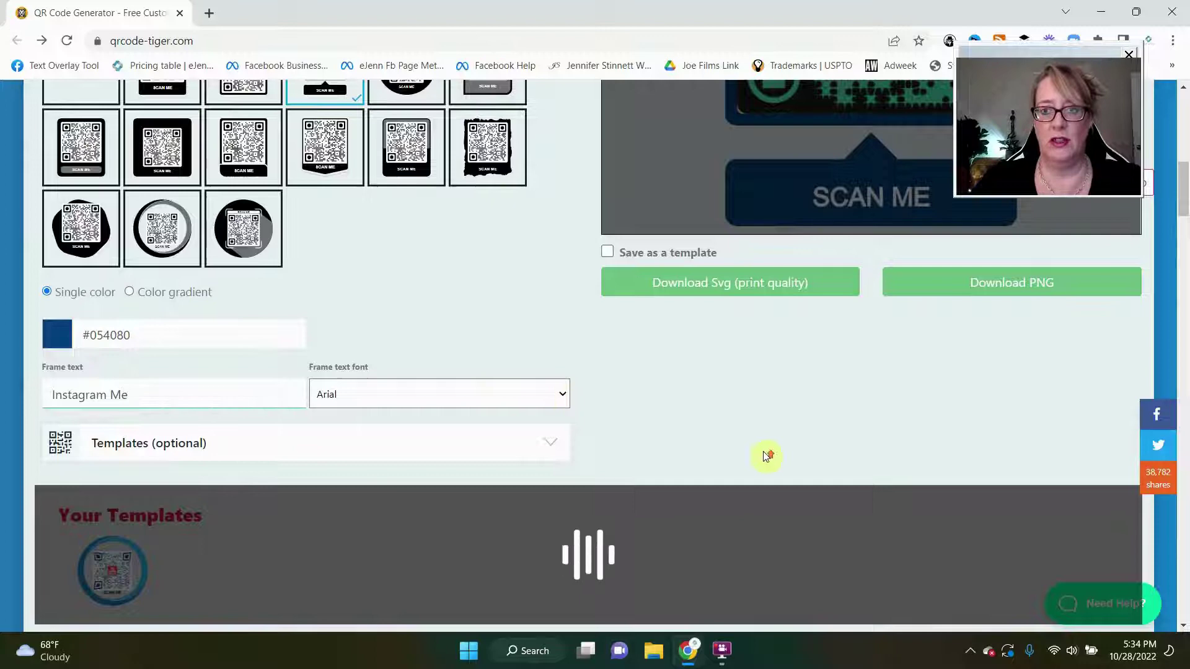
{"action": "scroll", "coordinate": [768, 456], "scroll_direction": "up", "scroll_amount": 3}
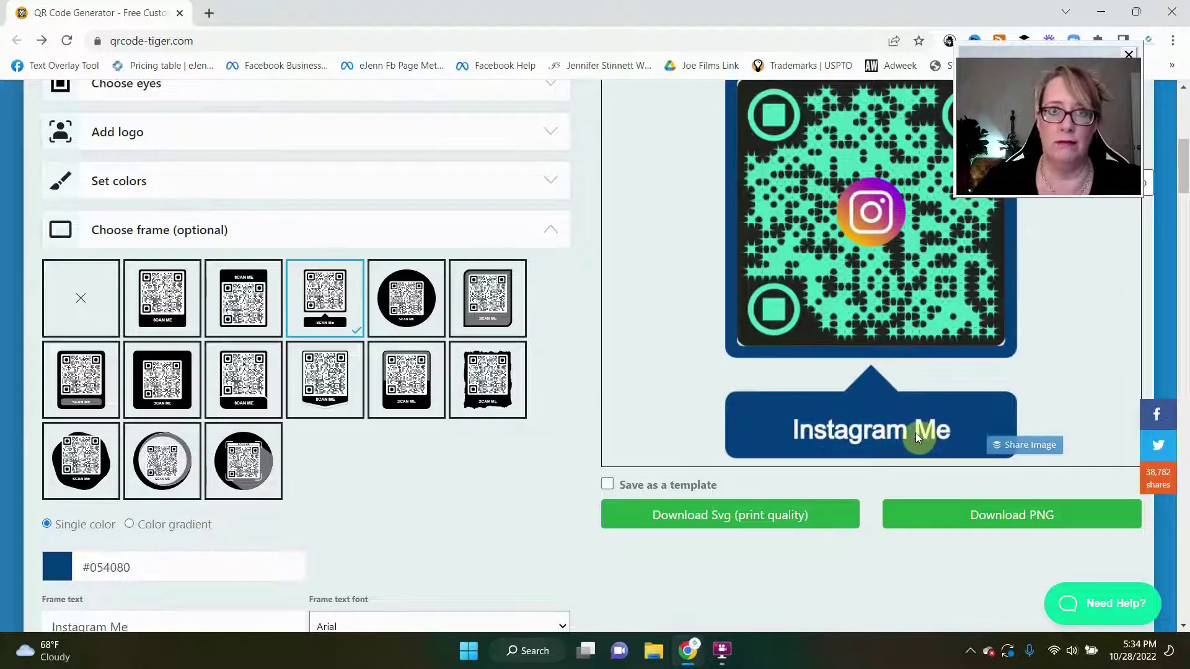
{"action": "scroll", "coordinate": [526, 493], "scroll_direction": "down", "scroll_amount": 3}
{"action": "left_click", "coordinate": [432, 317]}
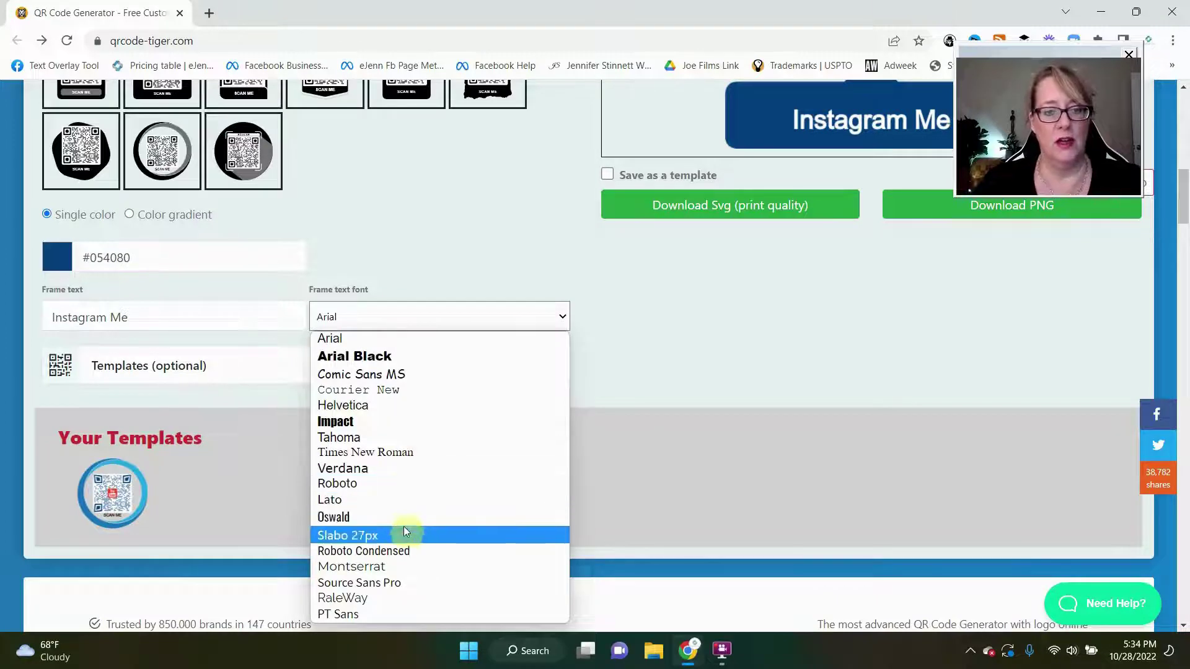
{"action": "left_click", "coordinate": [414, 597]}
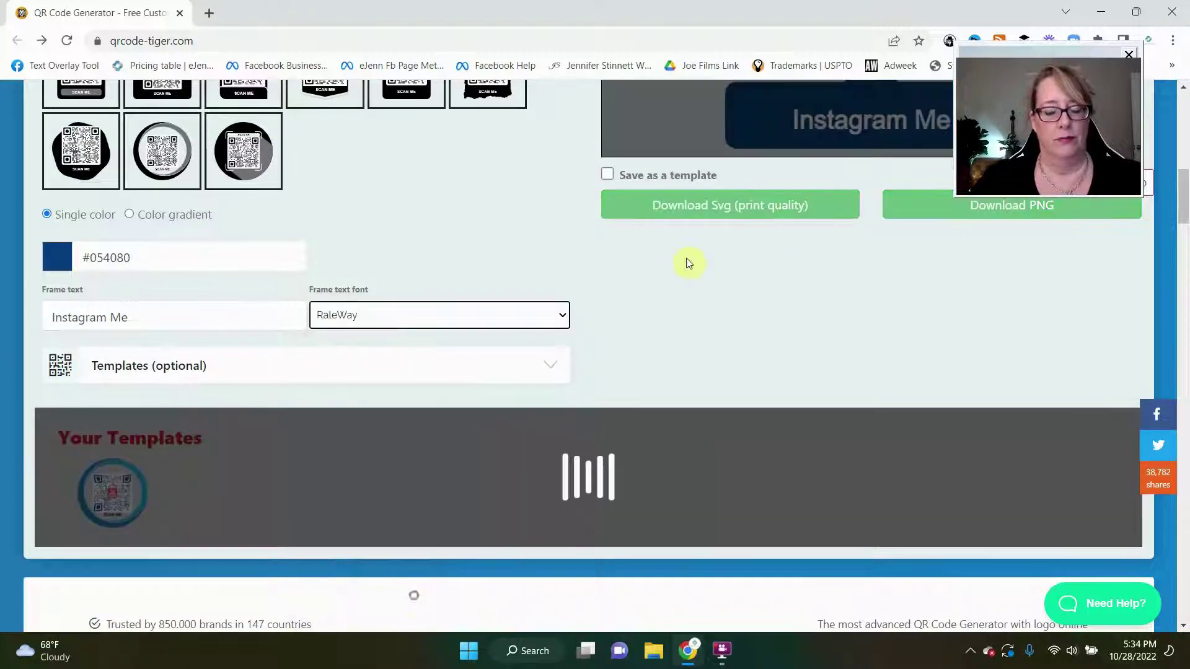
{"action": "scroll", "coordinate": [775, 351], "scroll_direction": "up", "scroll_amount": 2}
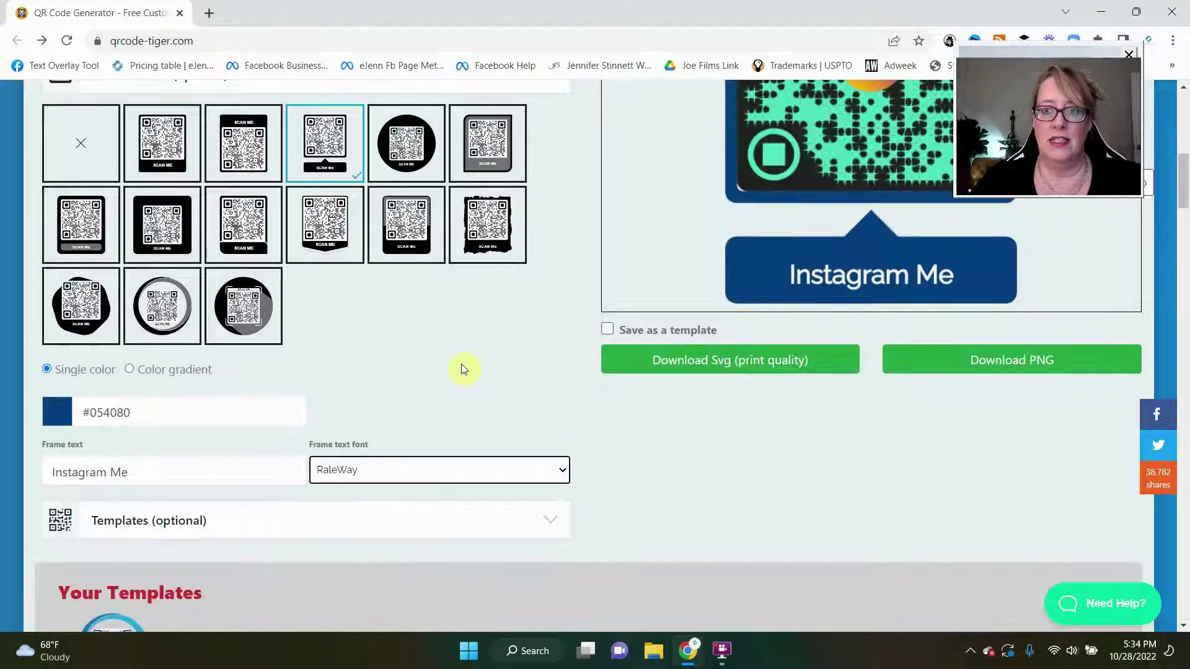
{"action": "left_click", "coordinate": [586, 482]}
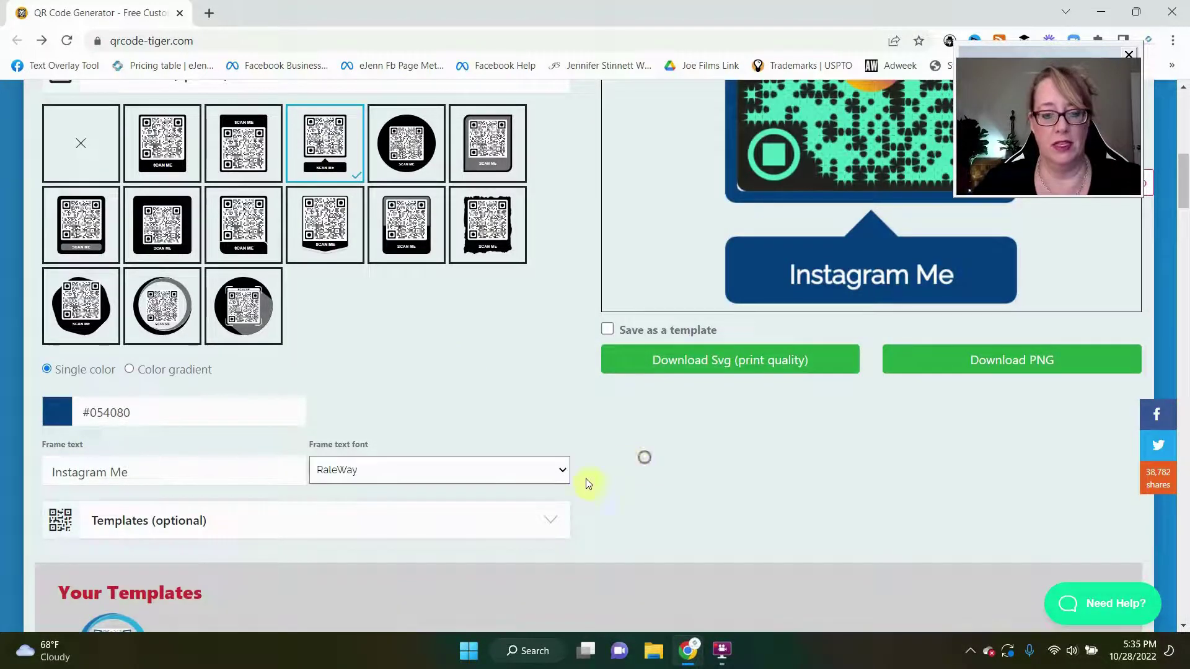
Apply the Excel File template to the QR code, then undo it.
{"action": "left_click", "coordinate": [549, 522]}
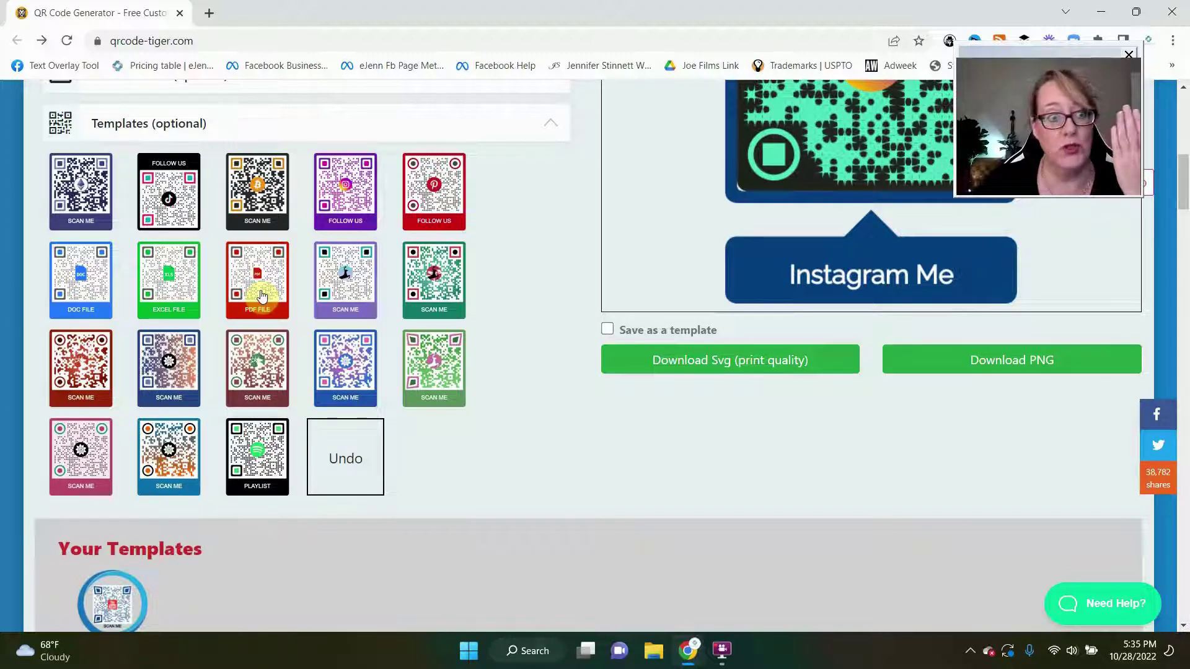
{"action": "left_click", "coordinate": [171, 309]}
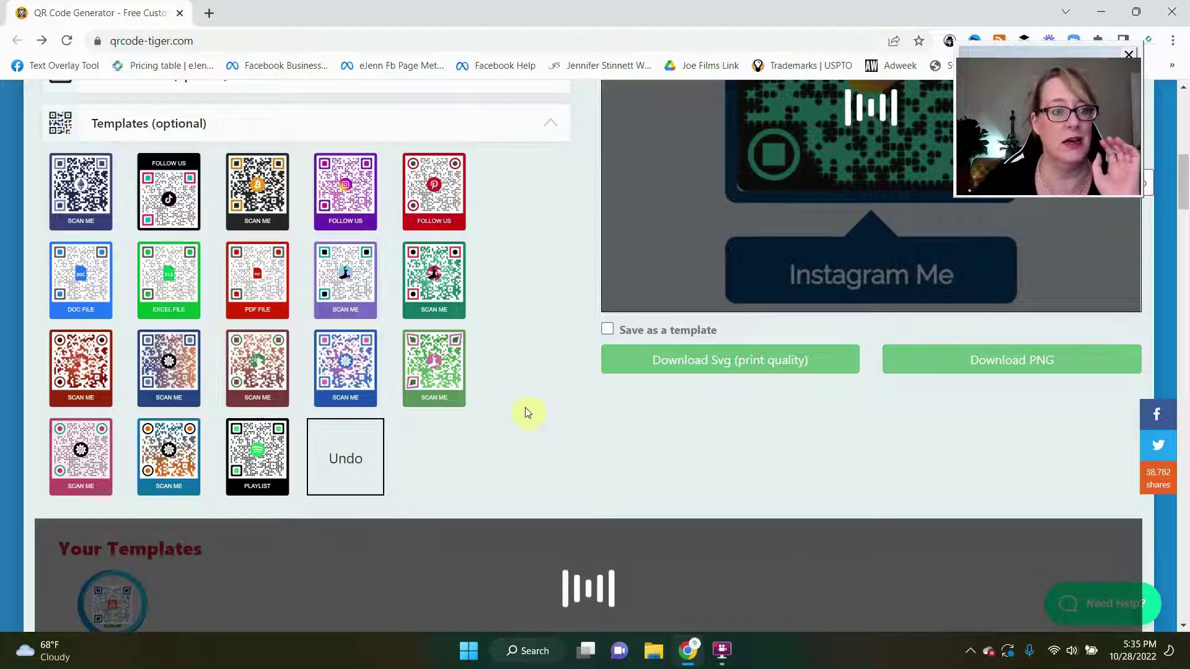
{"action": "scroll", "coordinate": [480, 404], "scroll_direction": "up", "scroll_amount": 2}
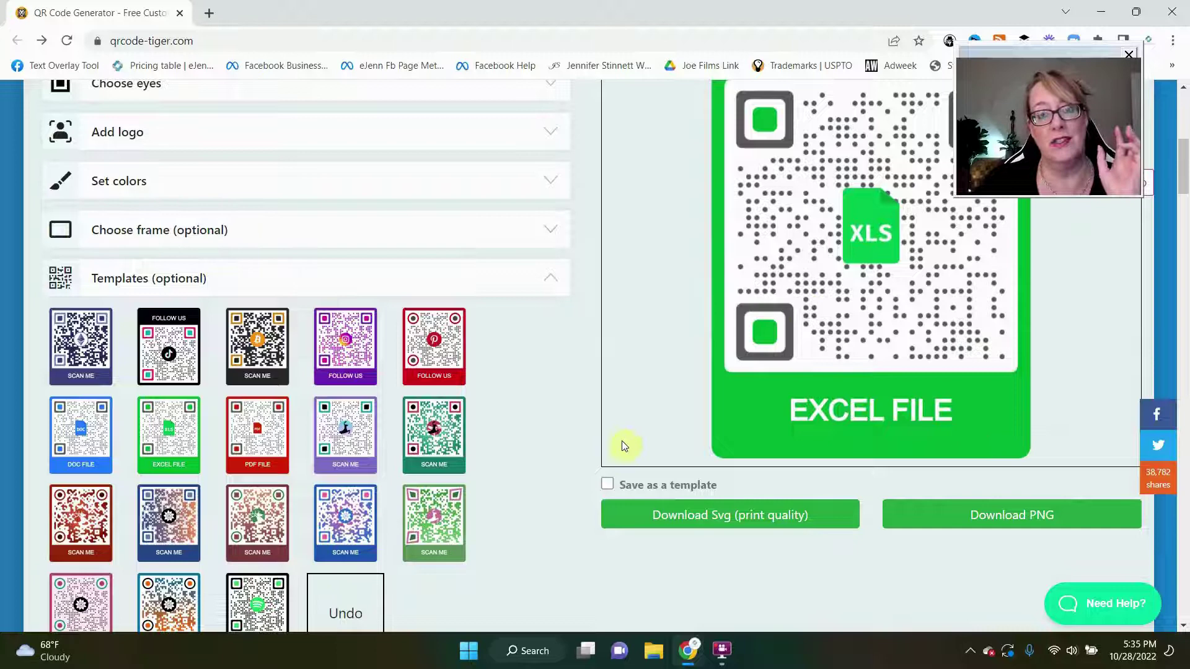
{"action": "scroll", "coordinate": [418, 476], "scroll_direction": "down", "scroll_amount": 1}
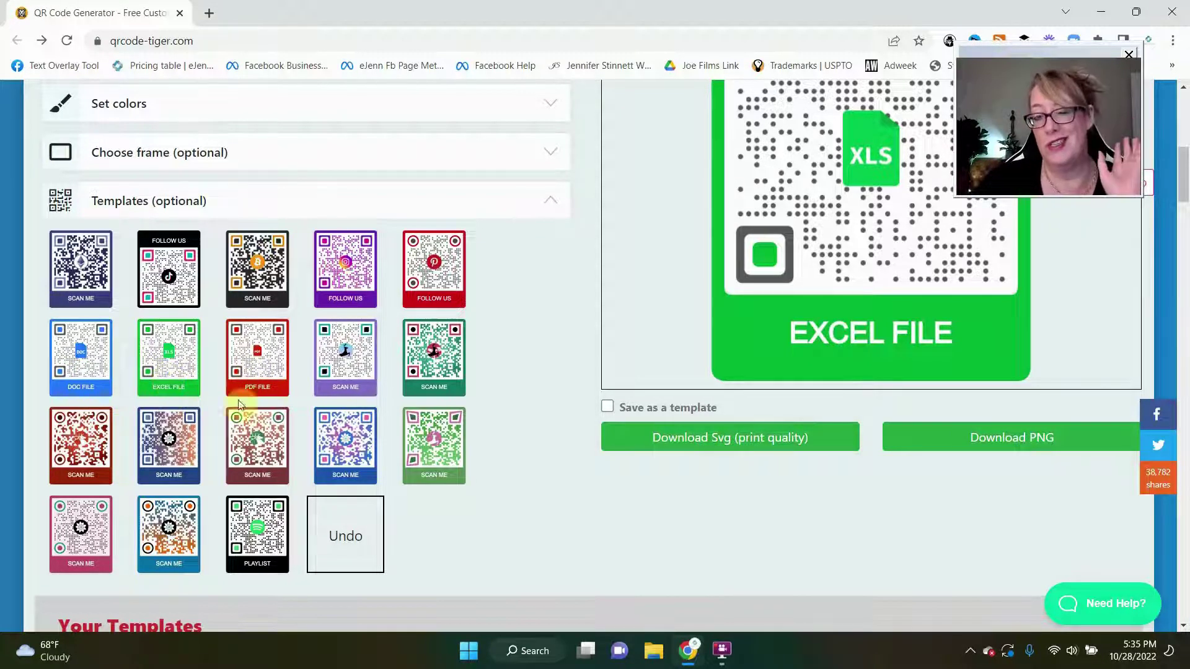
{"action": "scroll", "coordinate": [332, 430], "scroll_direction": "down", "scroll_amount": 1}
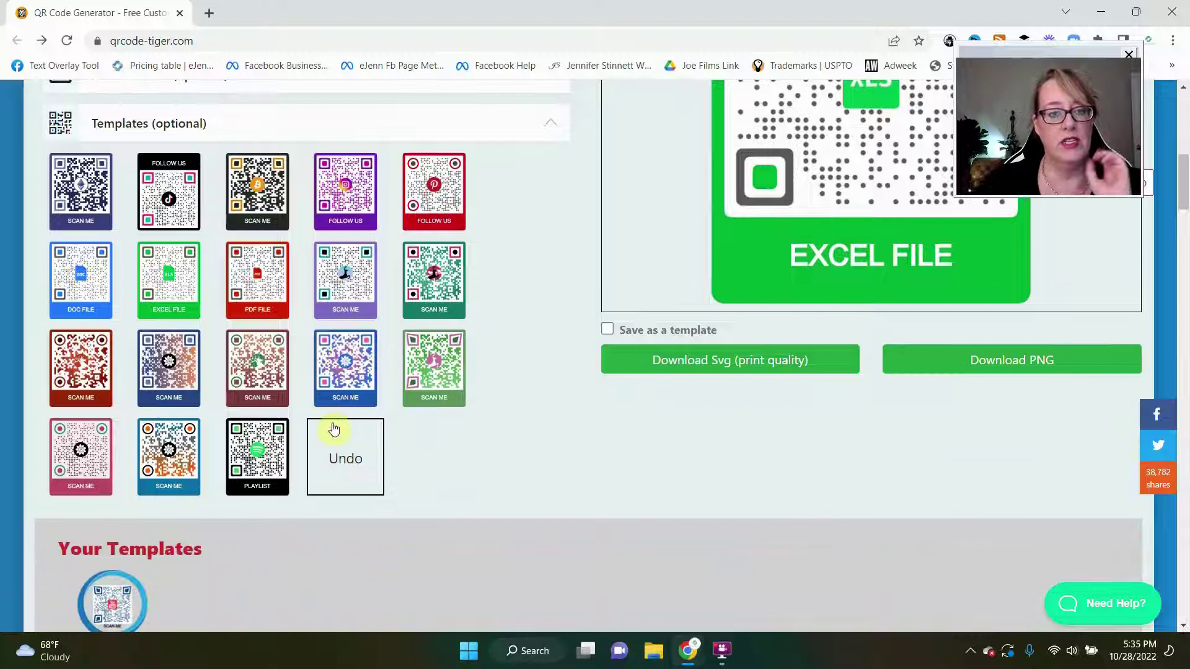
{"action": "left_click", "coordinate": [334, 430]}
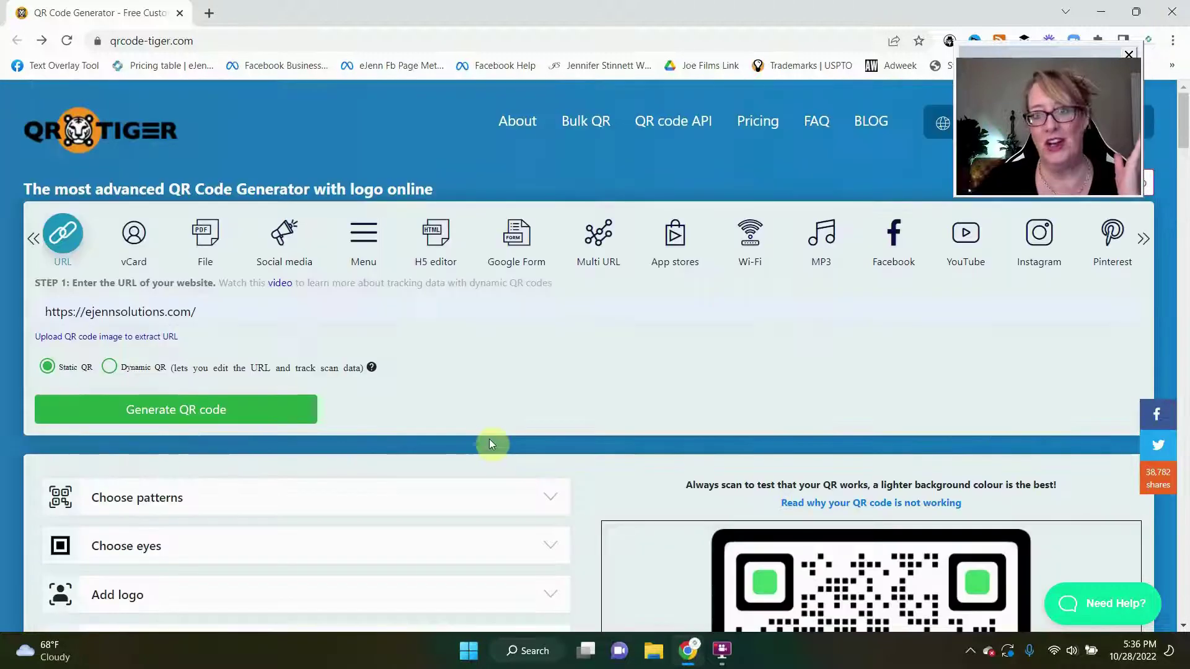
Show the Plans & Pricing page with the Freemium through Enterprise tiers.
{"action": "left_click", "coordinate": [758, 124]}
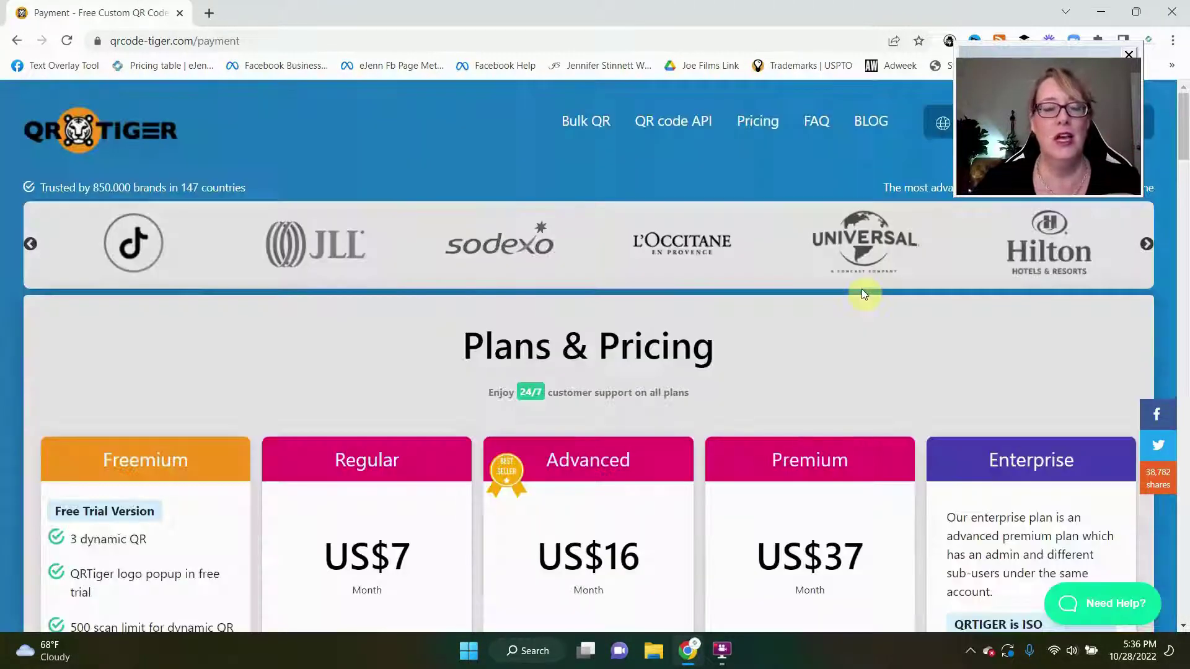
{"action": "scroll", "coordinate": [862, 294], "scroll_direction": "down", "scroll_amount": 3}
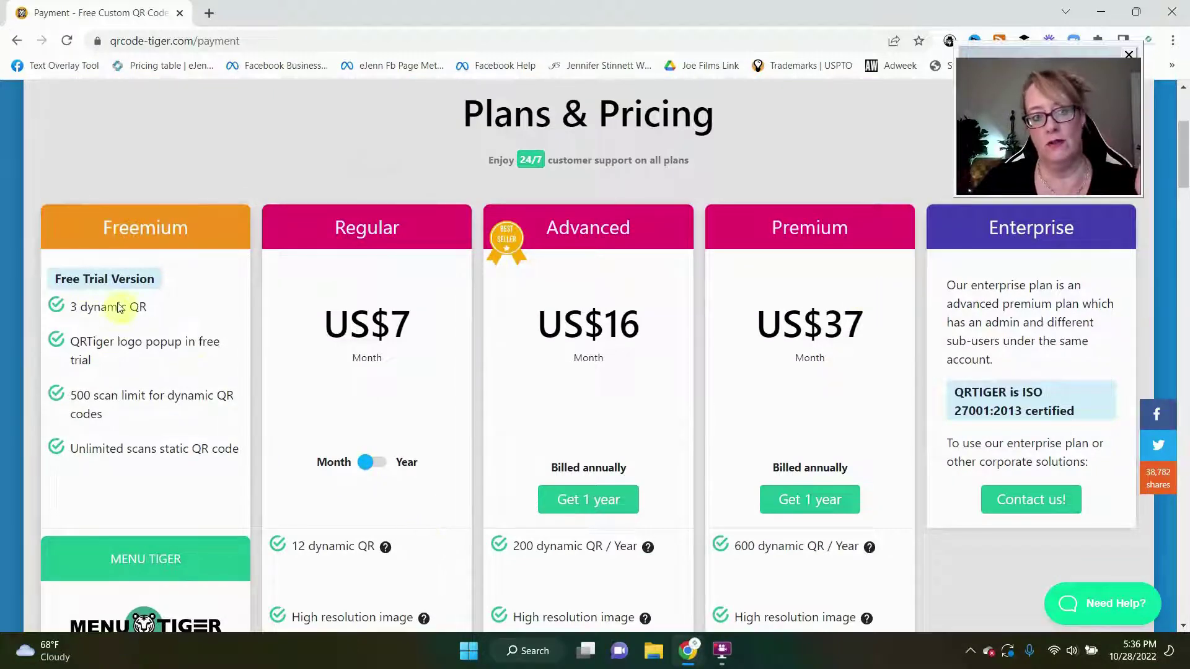
{"action": "scroll", "coordinate": [161, 330], "scroll_direction": "down", "scroll_amount": 1}
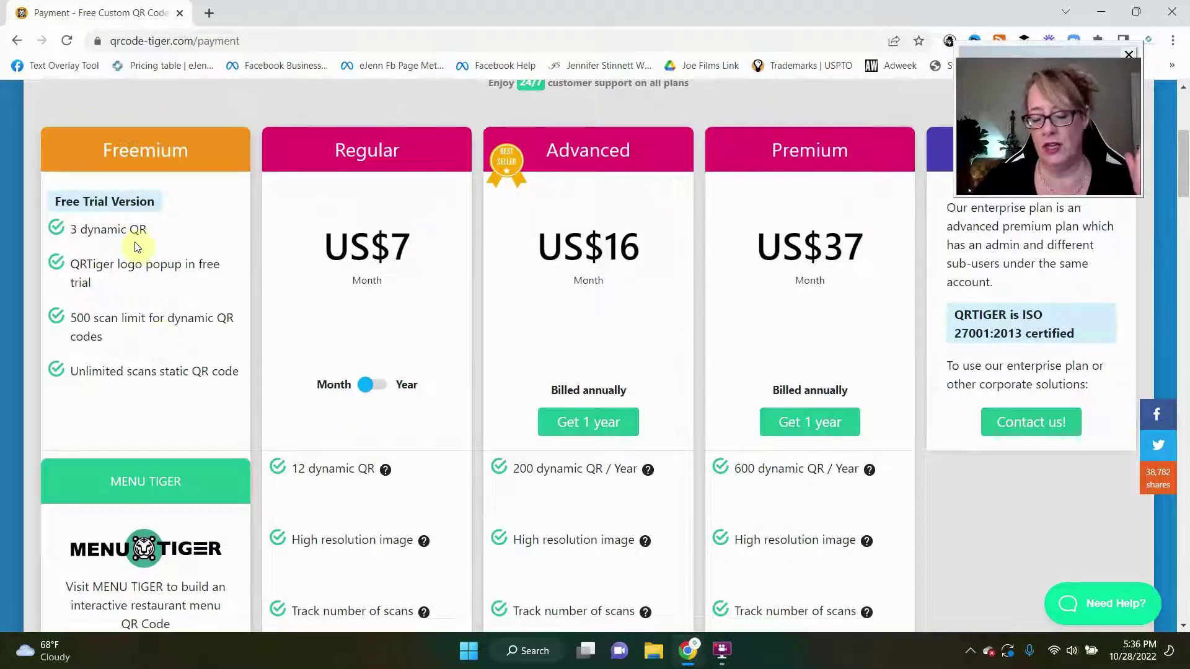
{"action": "scroll", "coordinate": [409, 479], "scroll_direction": "down", "scroll_amount": 2}
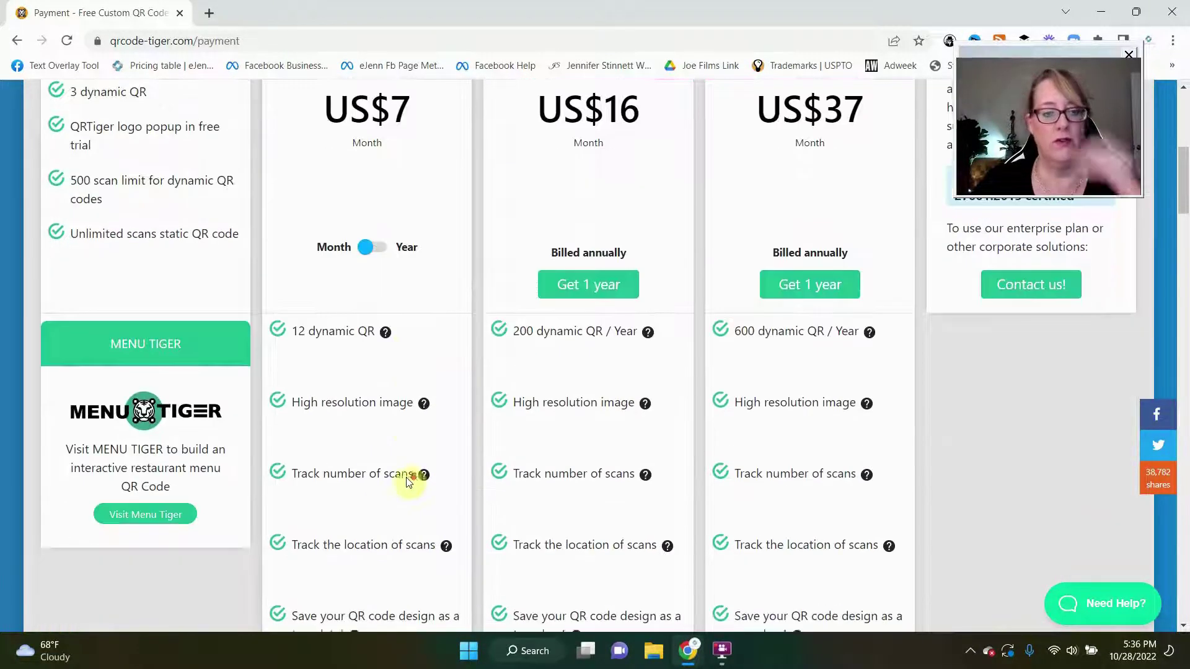
{"action": "scroll", "coordinate": [412, 482], "scroll_direction": "down", "scroll_amount": 4}
{"action": "scroll", "coordinate": [400, 446], "scroll_direction": "down", "scroll_amount": 3}
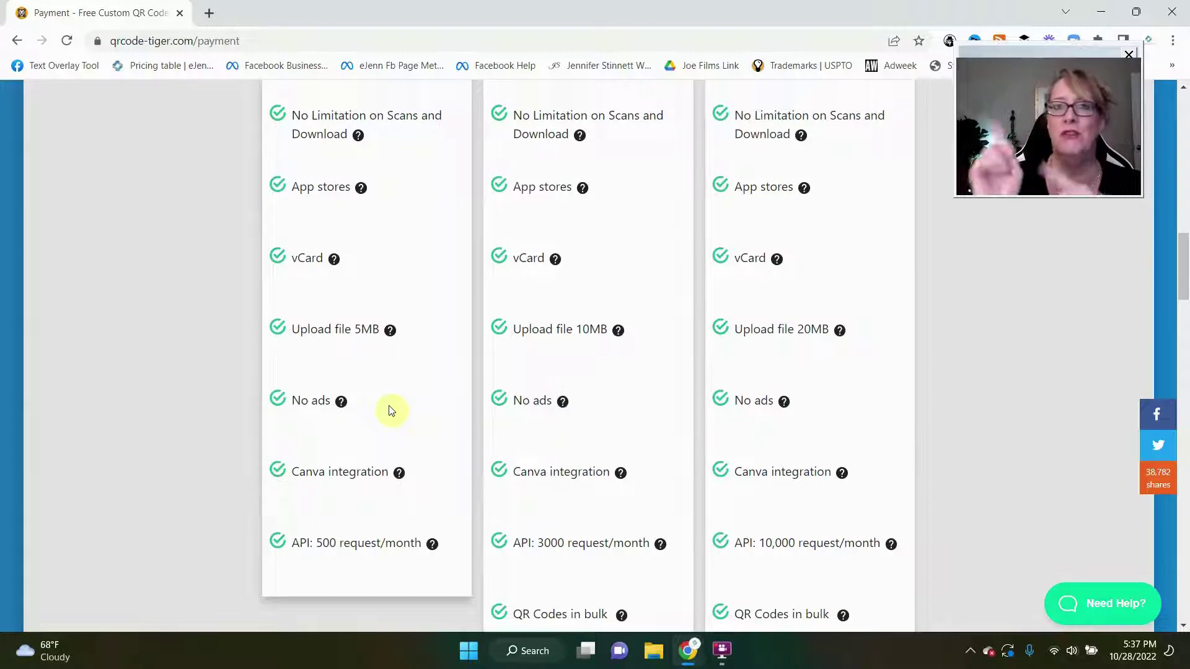
{"action": "scroll", "coordinate": [609, 496], "scroll_direction": "up", "scroll_amount": 8}
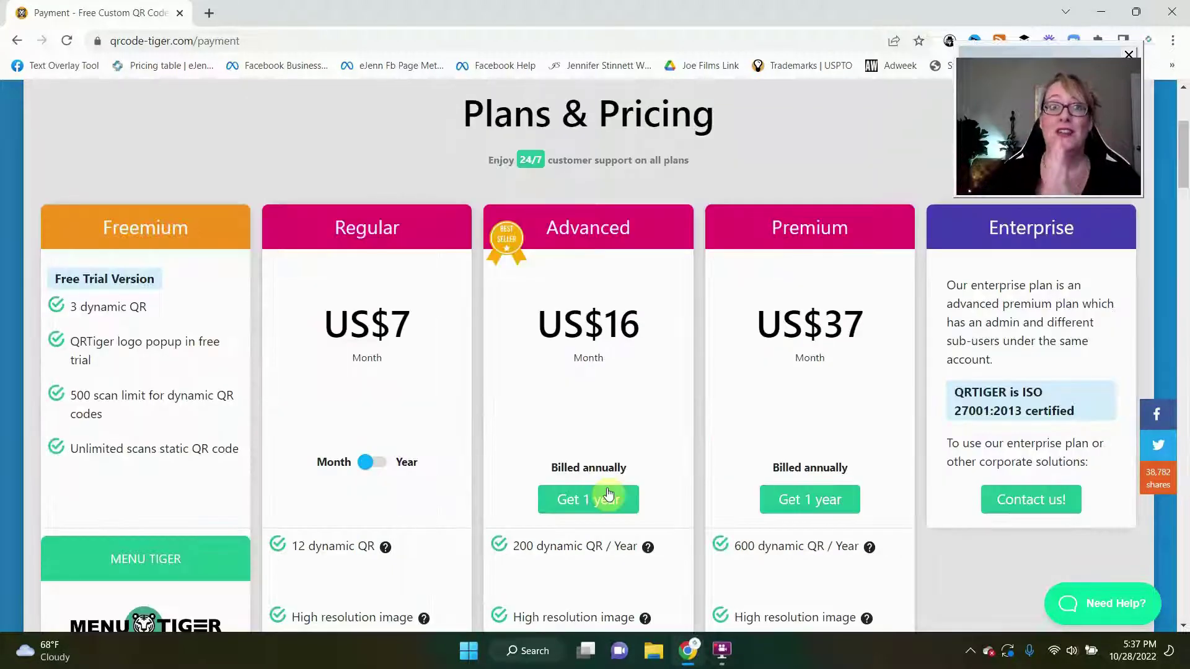
{"action": "scroll", "coordinate": [559, 258], "scroll_direction": "up", "scroll_amount": 3}
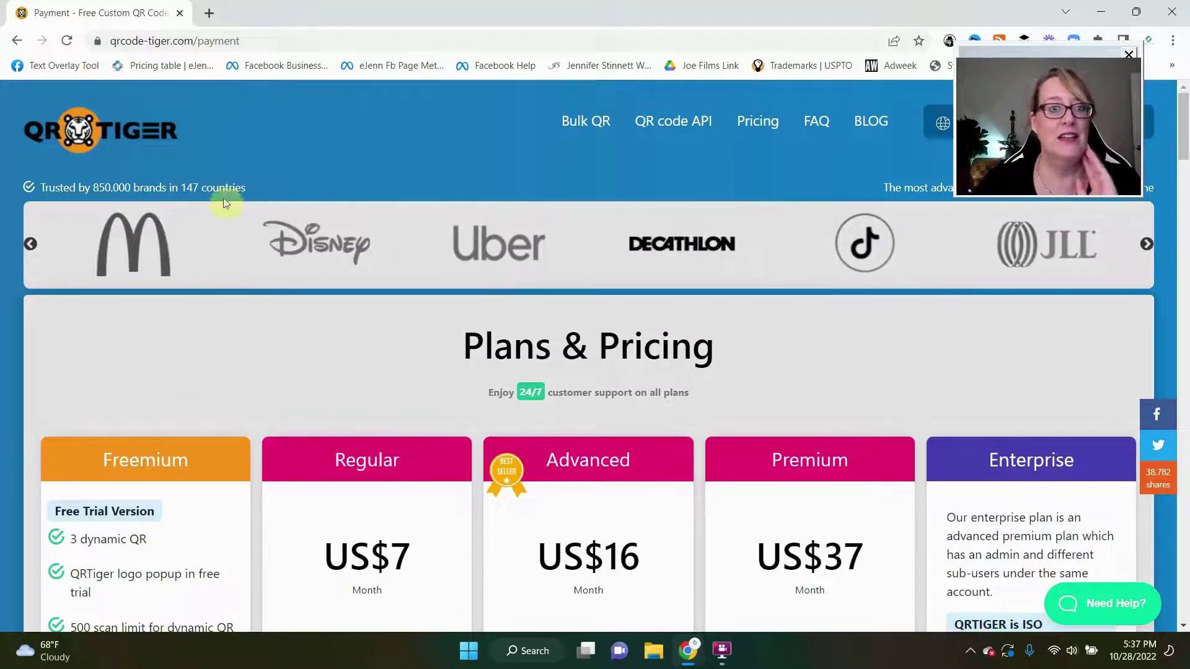
Return from the pricing page to the QR code generator.
{"action": "left_click", "coordinate": [17, 40]}
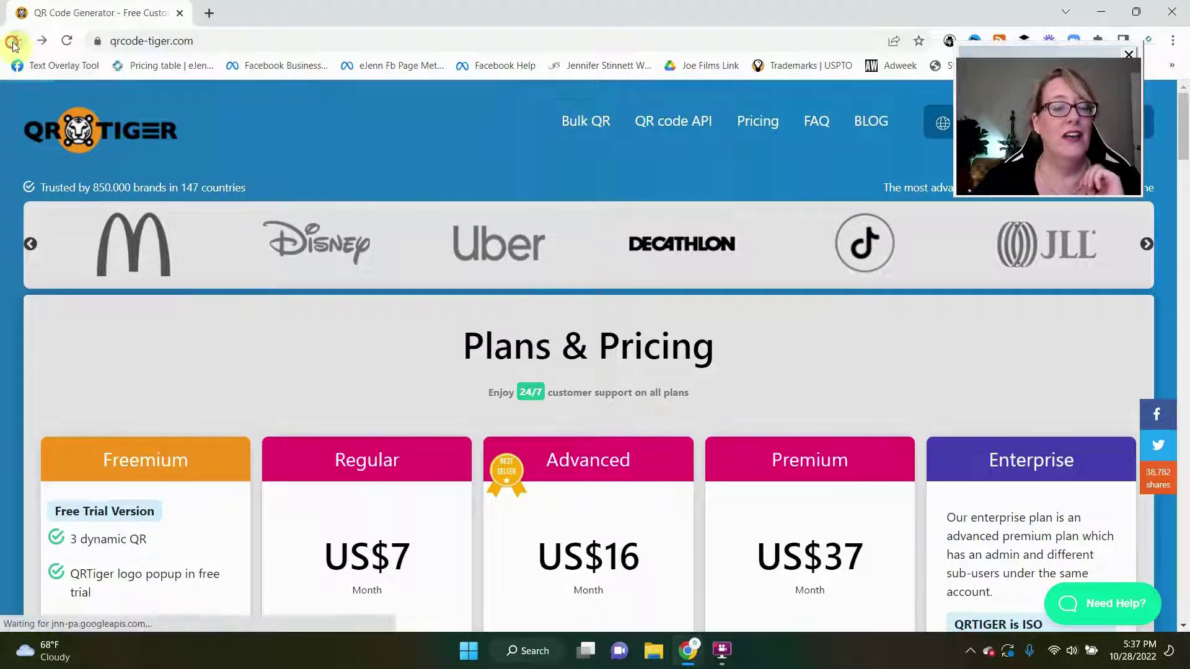